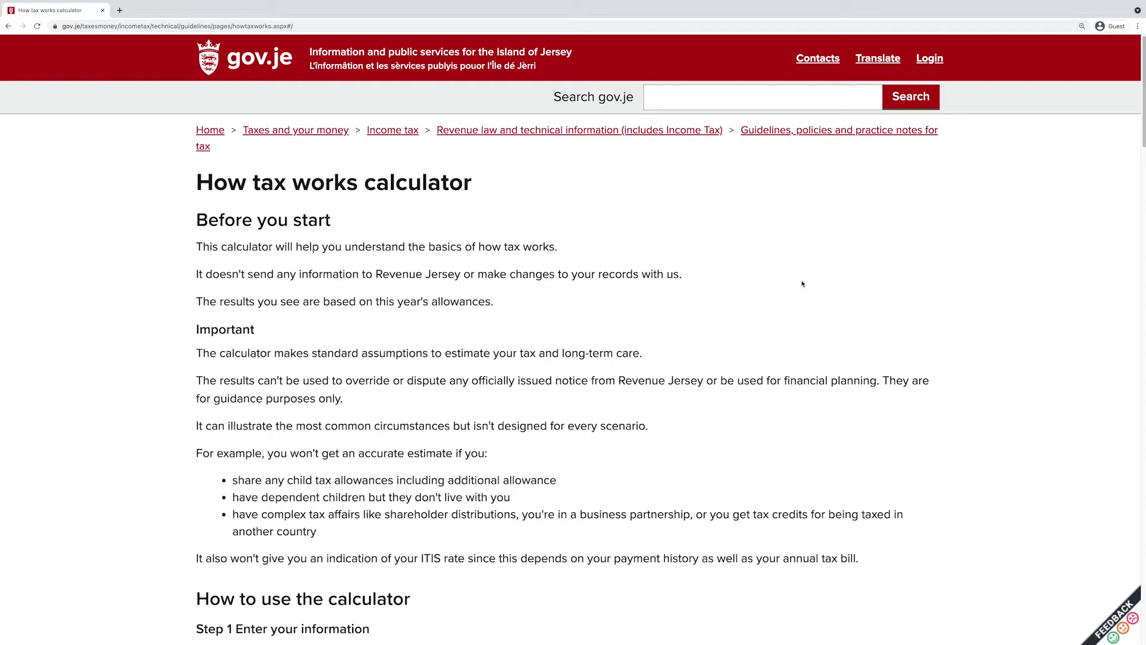
# - Set the tax calculator to take the figures annually in the Get Started section
pyautogui.scroll(-10, 802, 285)
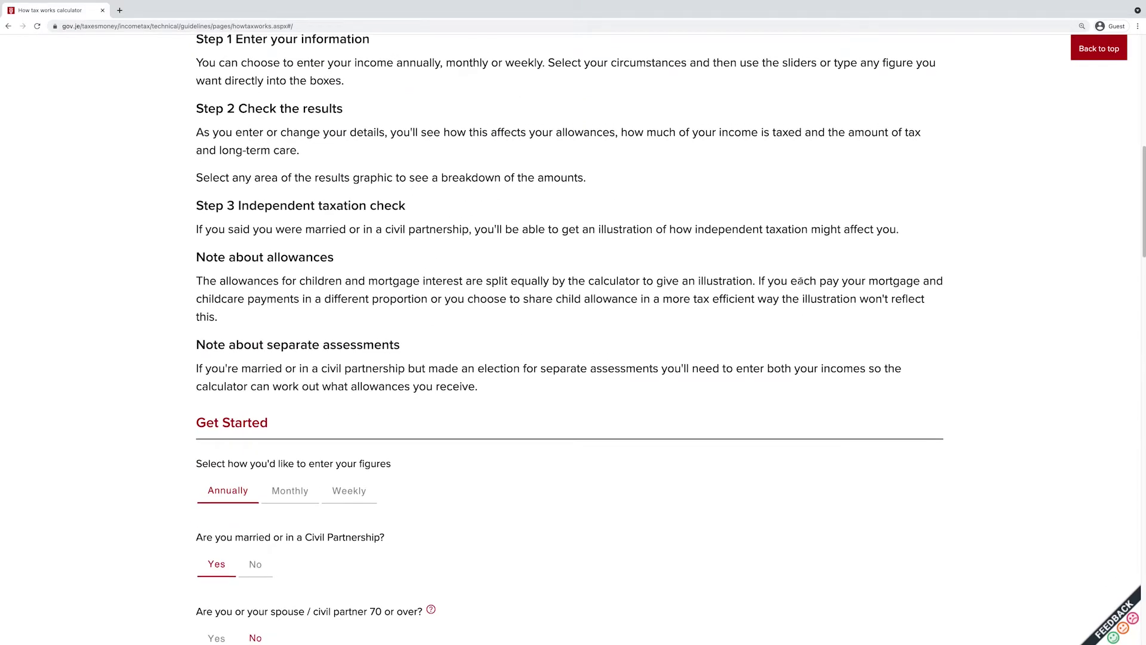
pyautogui.scroll(-5, 803, 284)
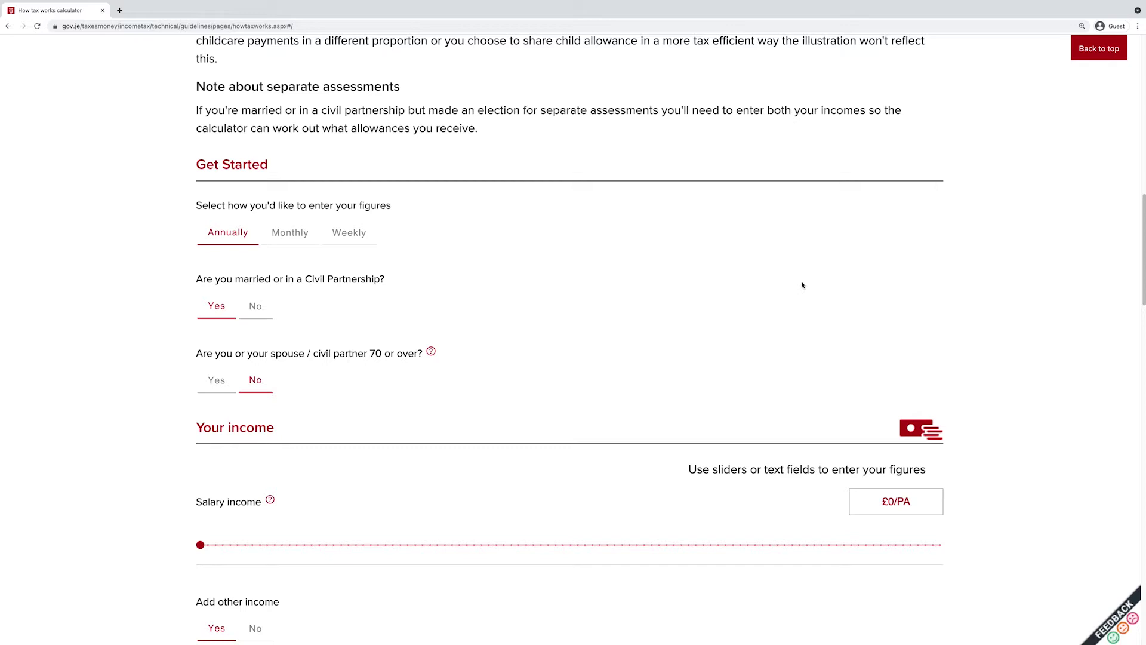
pyautogui.scroll(-2, 803, 286)
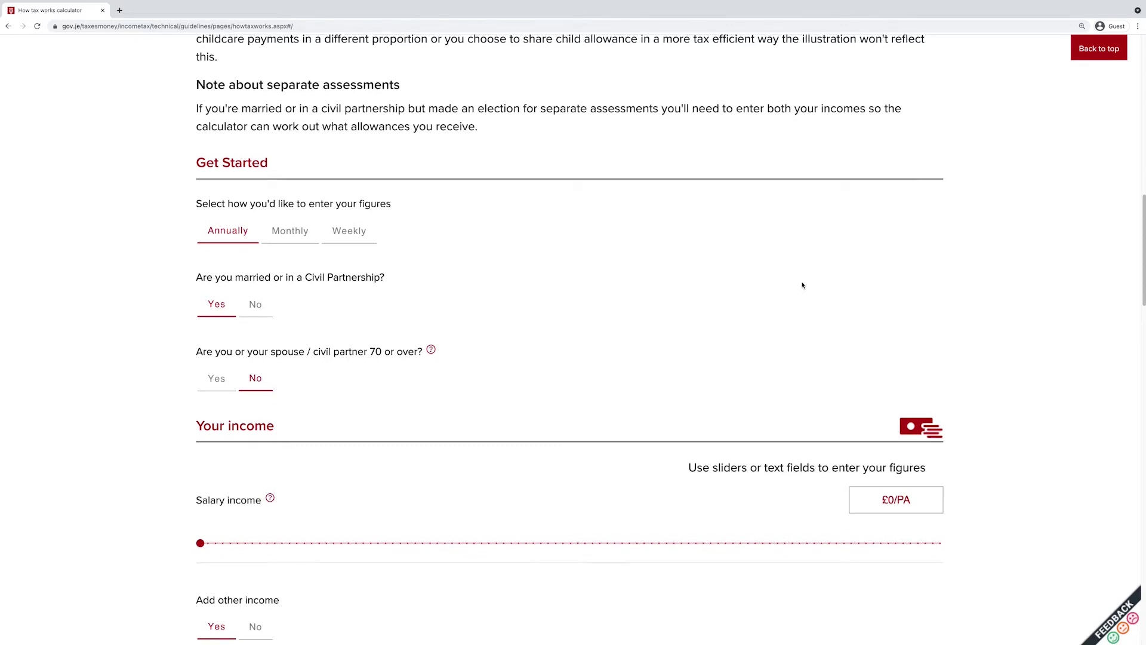
pyautogui.scroll(1, 801, 285)
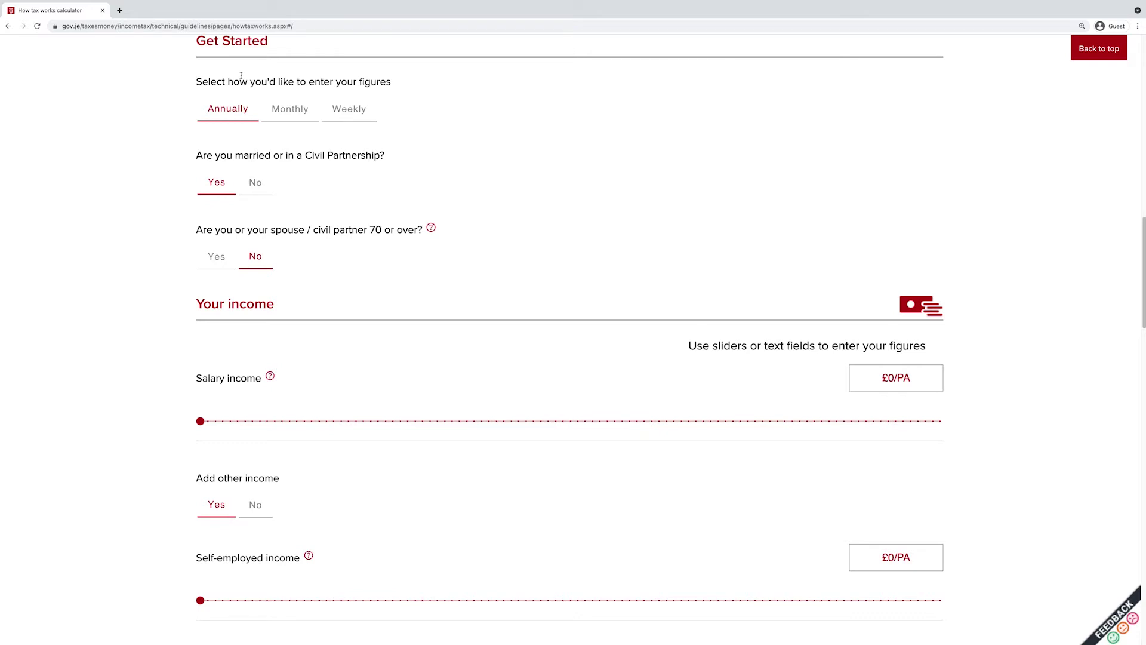
pyautogui.click(230, 119)
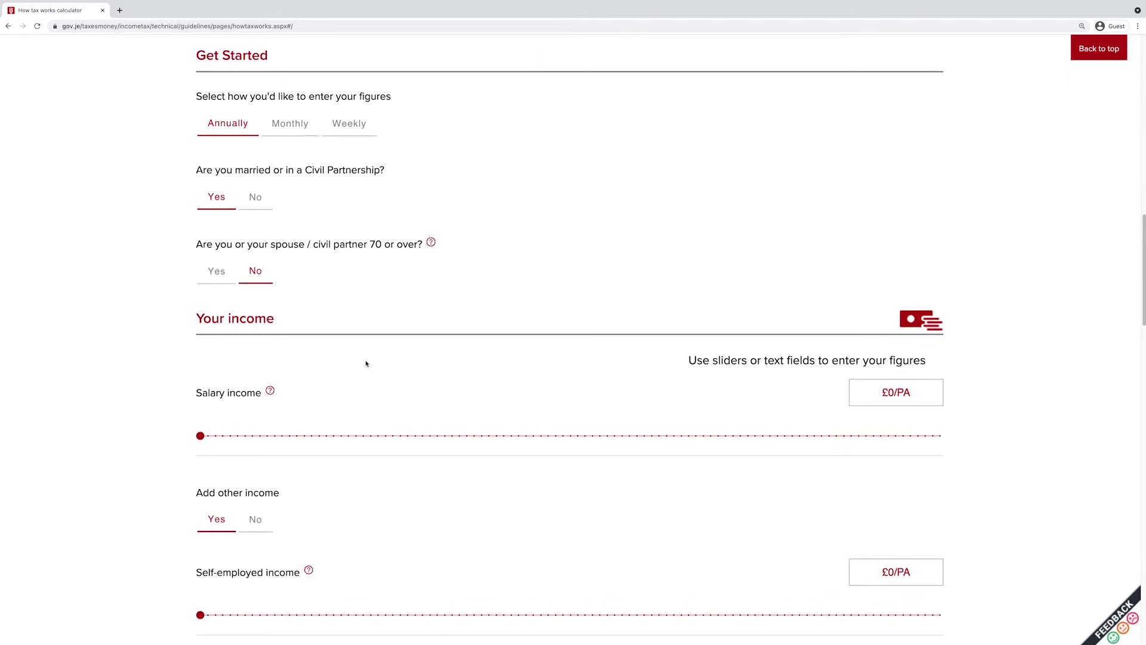
# - Look through the income, expenses, spouse and optional question sections down to the tax results graphic, and return to the income section
pyautogui.scroll(-1, 365, 363)
pyautogui.scroll(-1, 366, 362)
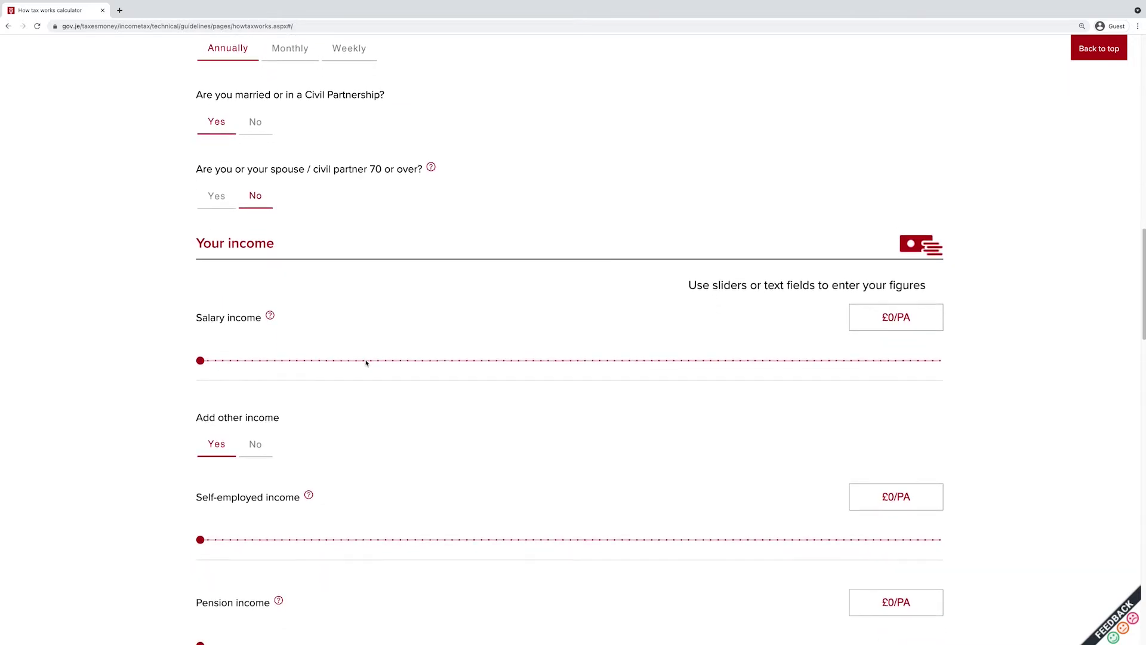
pyautogui.scroll(-10, 372, 361)
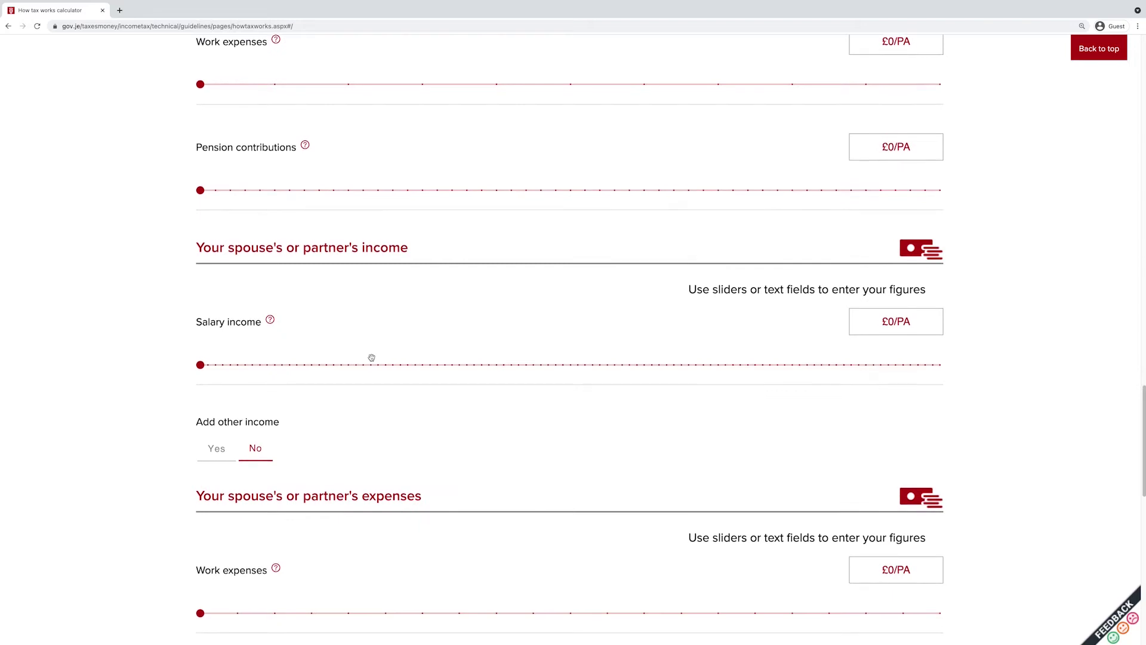
pyautogui.scroll(-10, 371, 360)
pyautogui.scroll(-3, 372, 360)
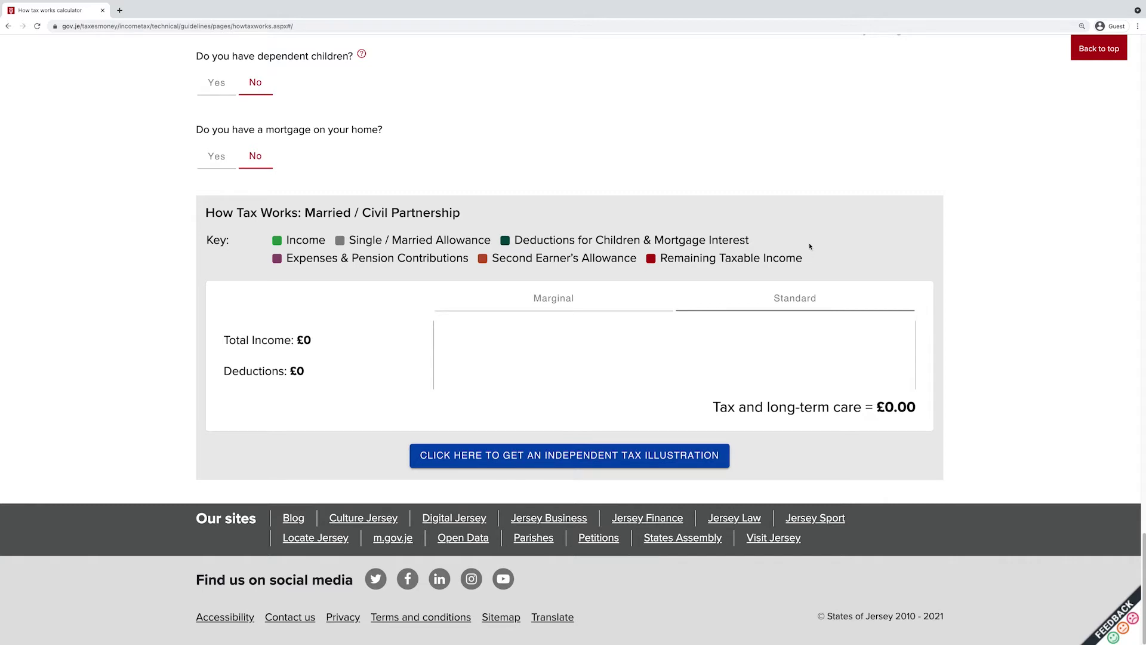
pyautogui.scroll(6, 810, 247)
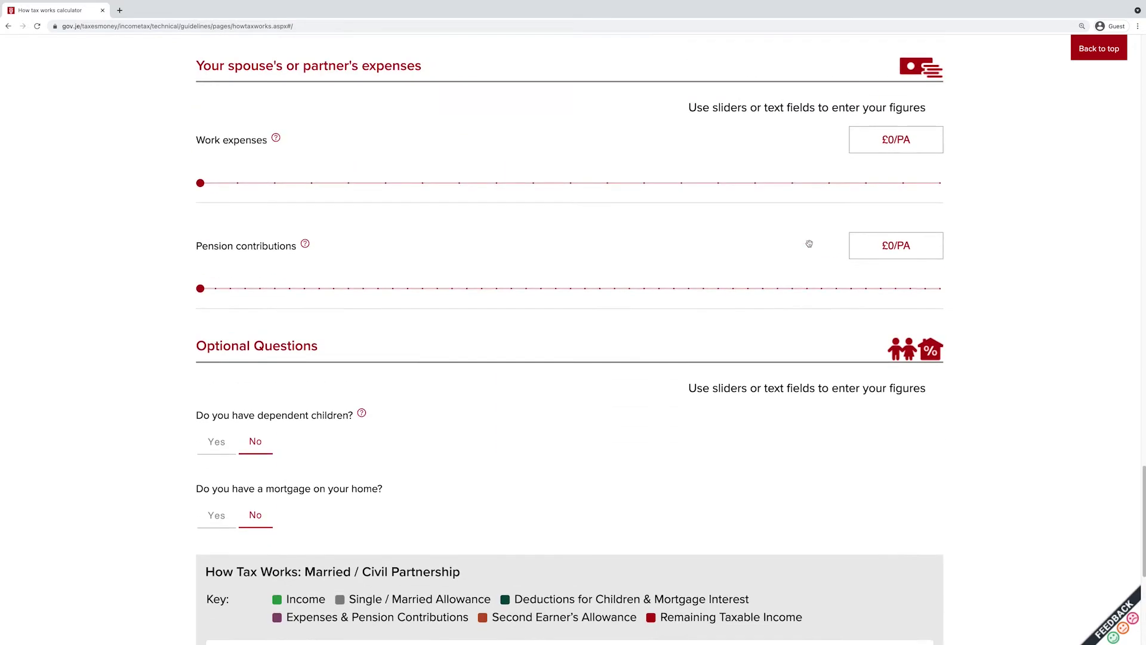
pyautogui.scroll(10, 809, 244)
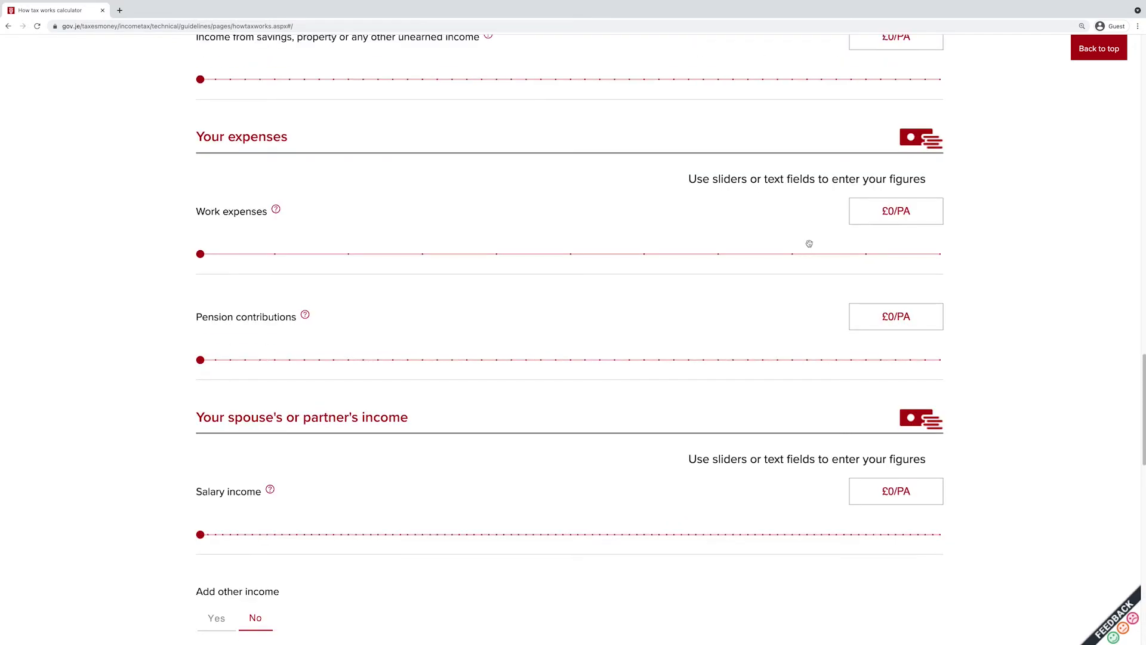
pyautogui.scroll(7, 809, 243)
pyautogui.scroll(2, 810, 247)
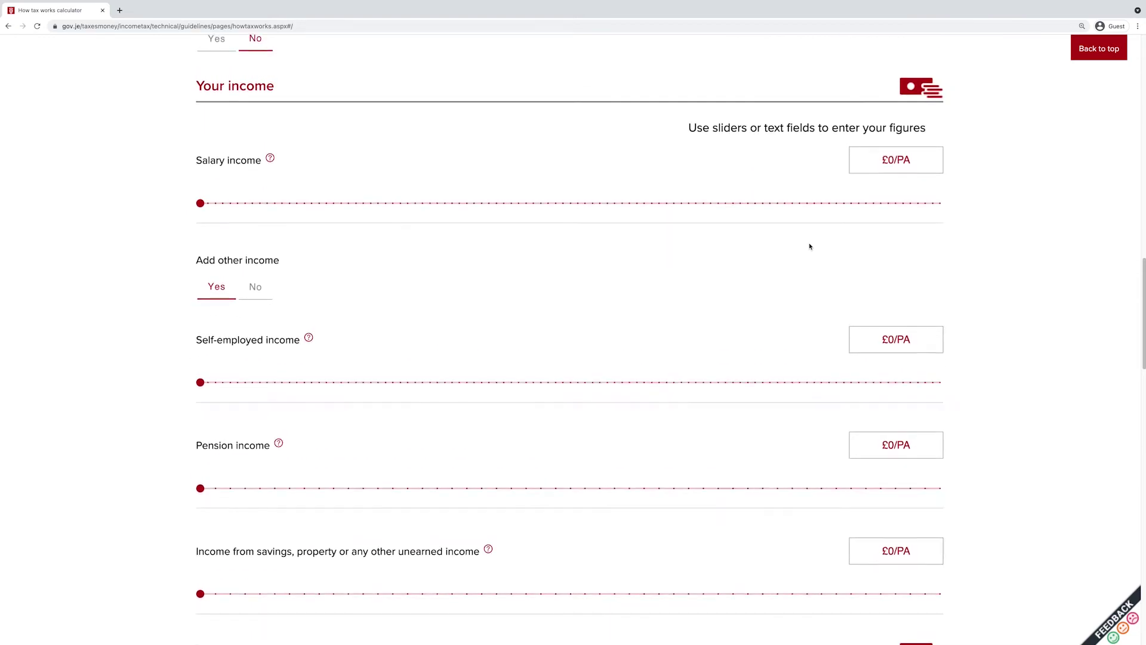
pyautogui.scroll(1, 810, 246)
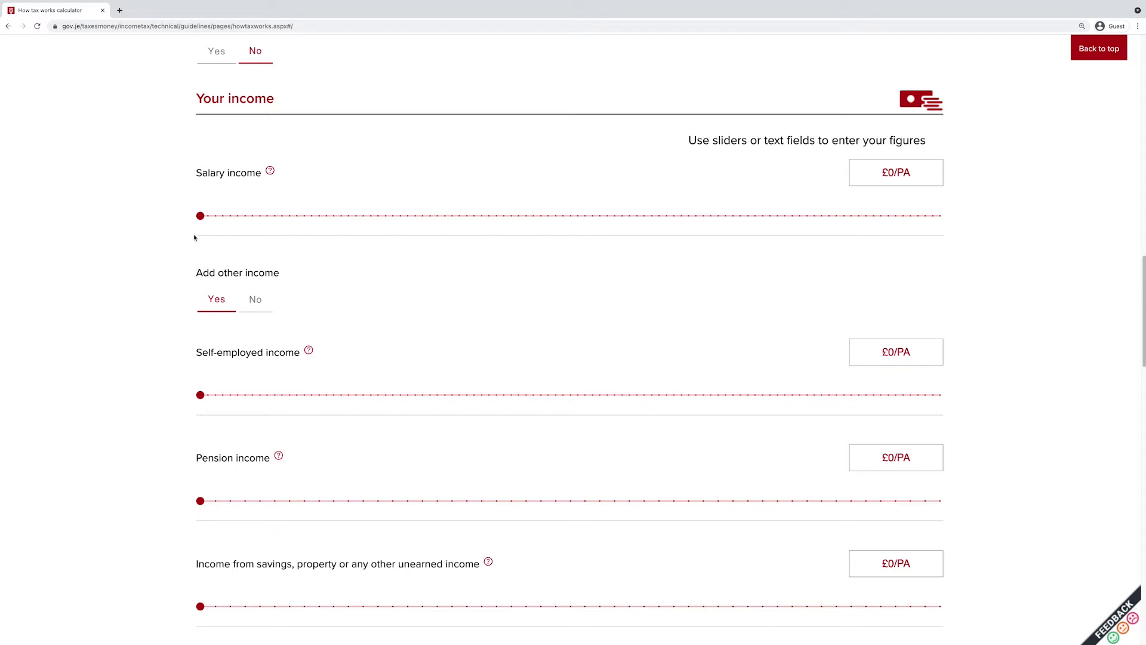
# - Set your own salary income to £45,000 per year and view the resulting tax graphic
pyautogui.moveTo(201, 218); pyautogui.dragTo(532, 255)
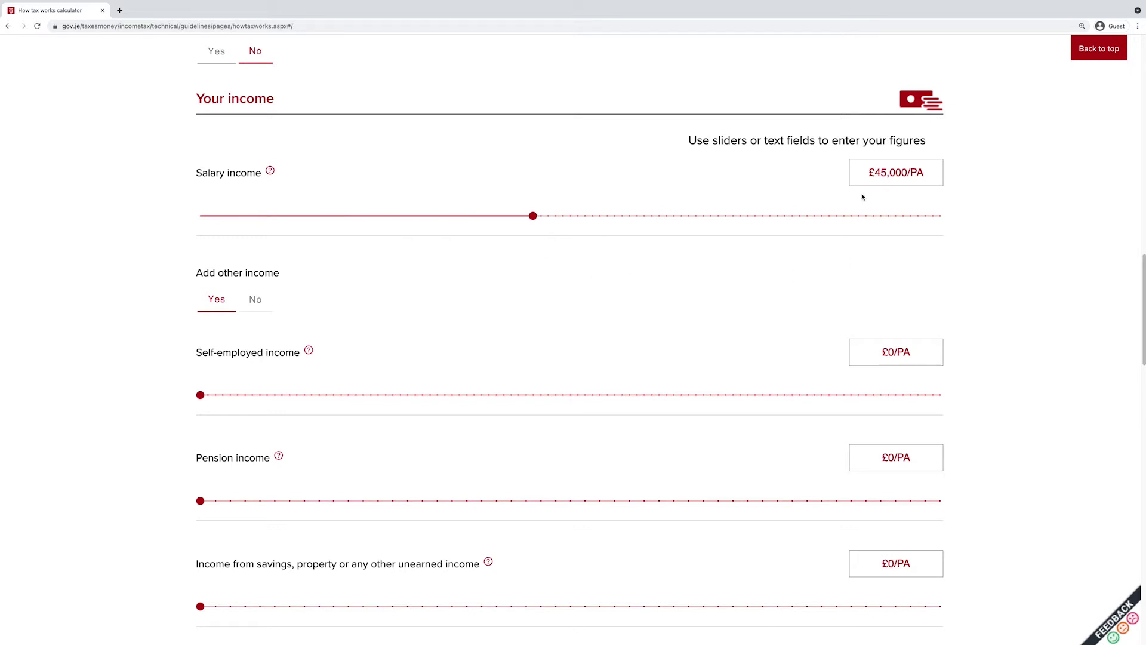
pyautogui.scroll(1, 252, 349)
pyautogui.scroll(3, 252, 349)
pyautogui.scroll(-20, 254, 343)
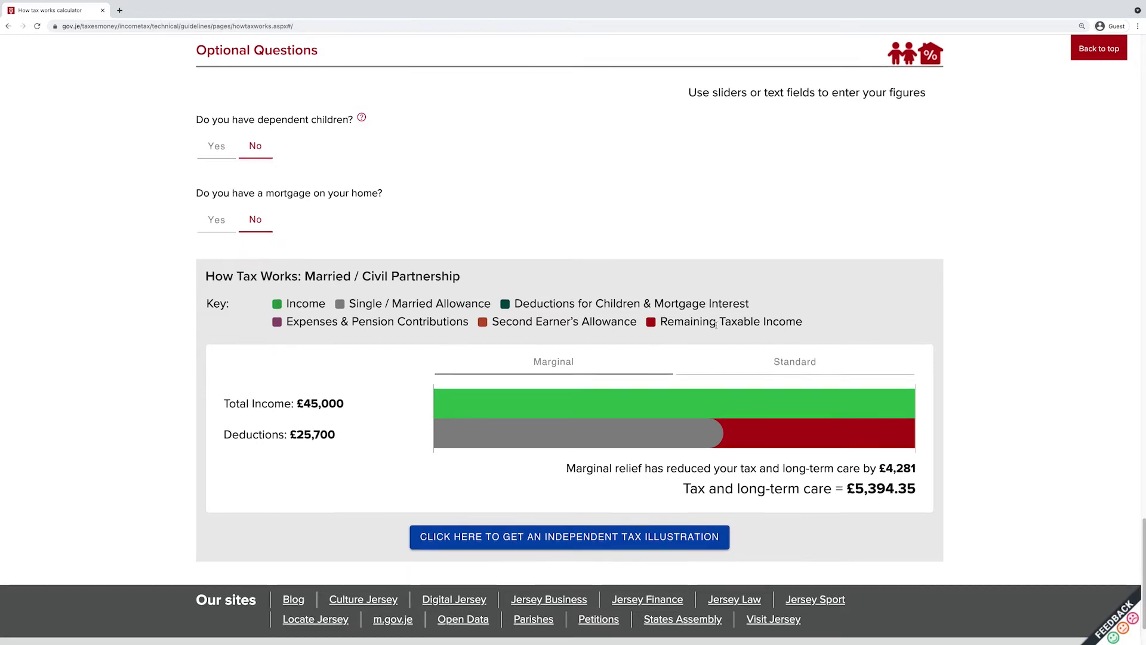
# - Include other income in your own income section and set self-employed income to £3,000 per year
pyautogui.scroll(15, 715, 324)
pyautogui.scroll(10, 716, 324)
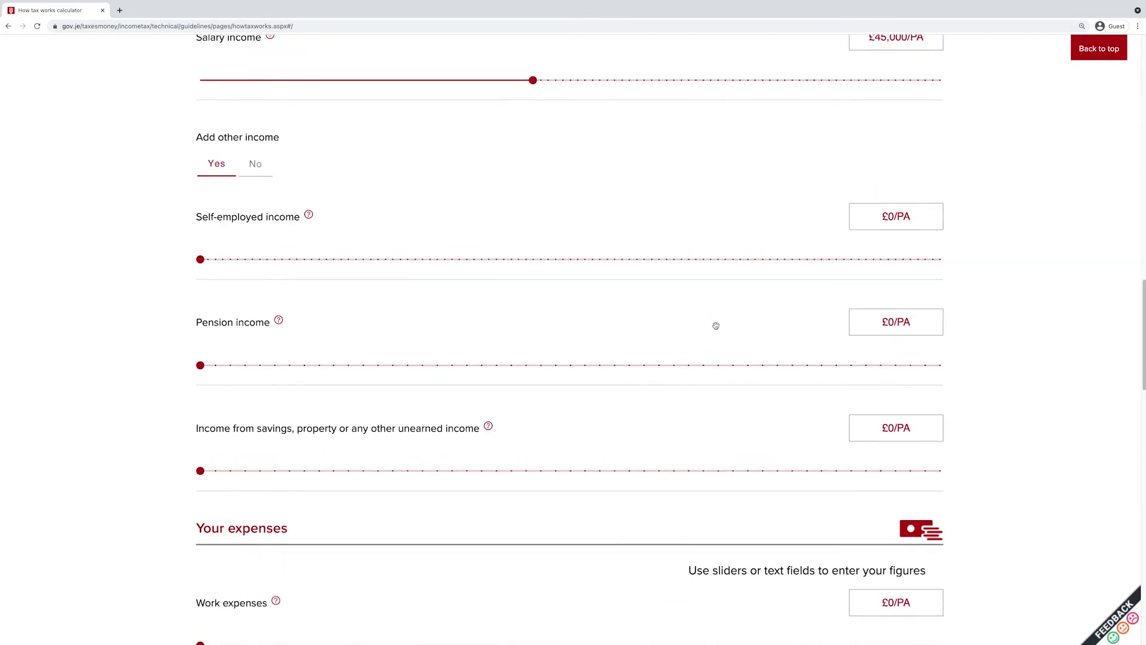
pyautogui.scroll(-4, 660, 430)
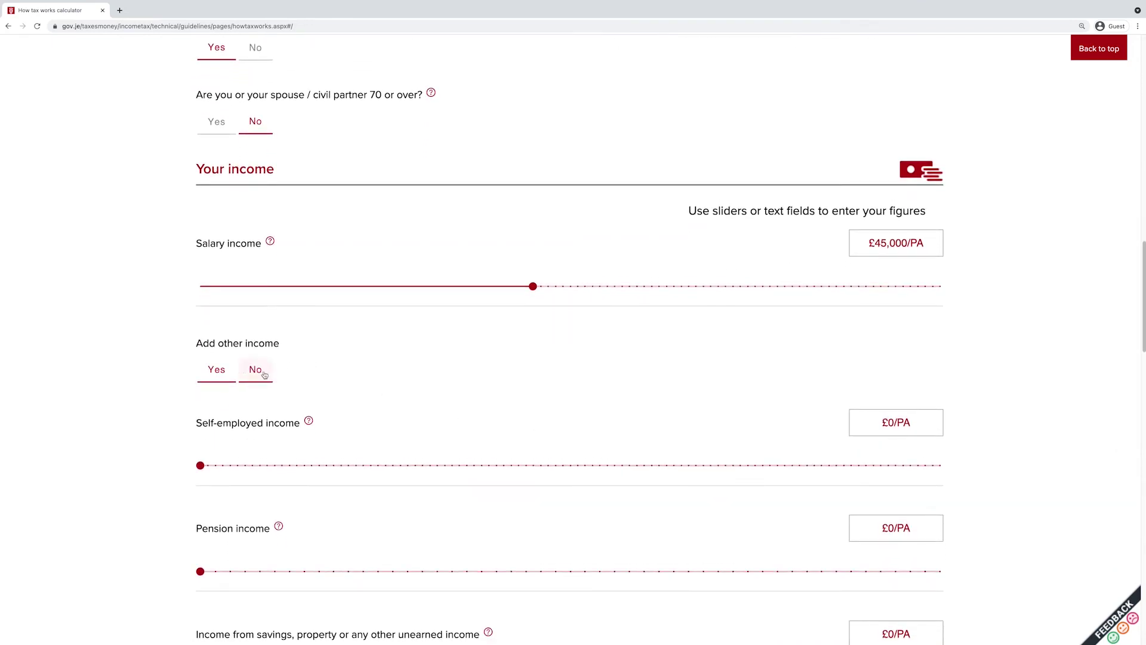
pyautogui.click(217, 378)
pyautogui.click(908, 422)
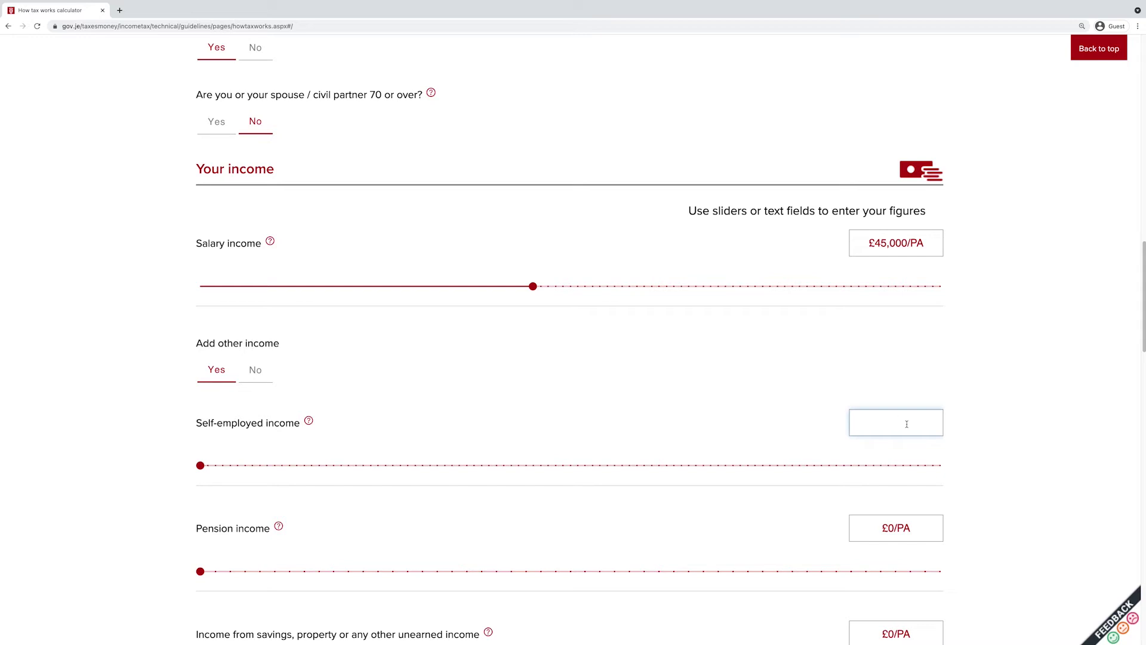
pyautogui.write('3000')
pyautogui.click(767, 411)
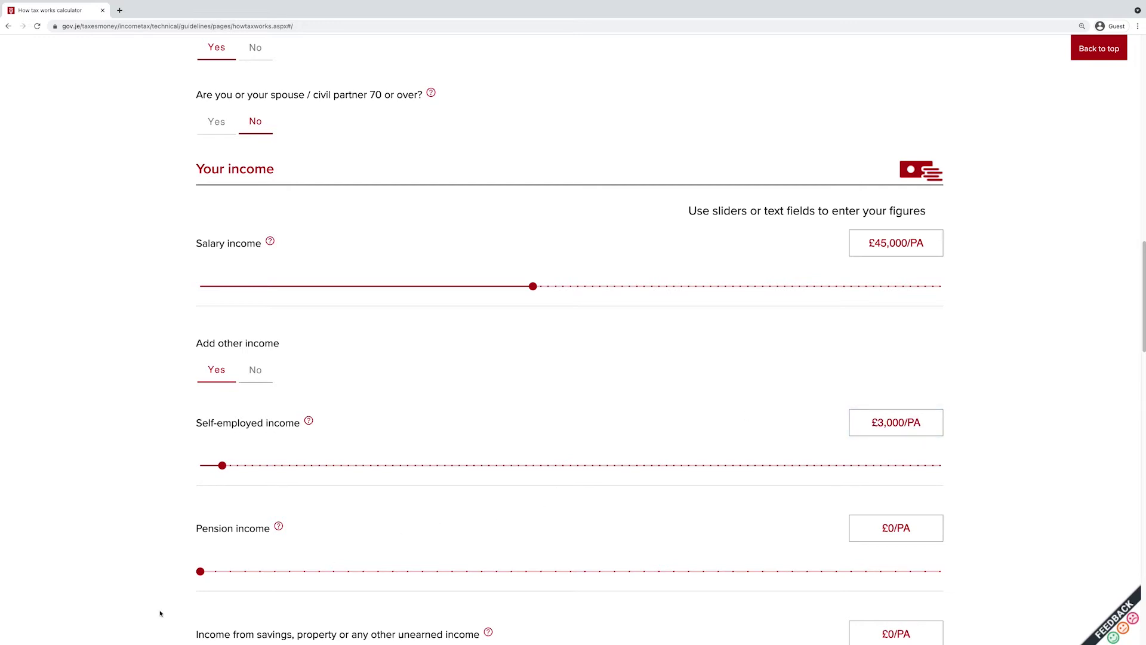
# - Set your income from savings, property or other unearned income to £5,000 per year and review the tax results
pyautogui.moveTo(201, 572)
pyautogui.mouseDown()
pyautogui.moveTo(231, 572)
pyautogui.moveTo(201, 573)
pyautogui.mouseUp()
pyautogui.scroll(1, 270, 588)
pyautogui.scroll(-6, 270, 589)
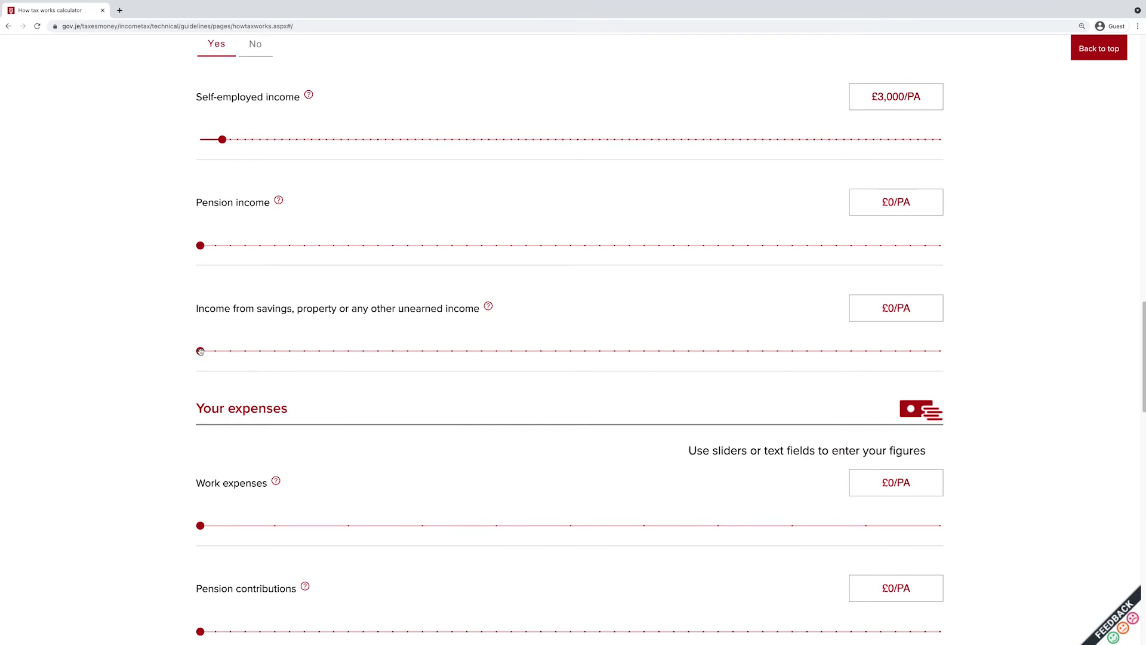
pyautogui.moveTo(200, 351); pyautogui.dragTo(274, 351)
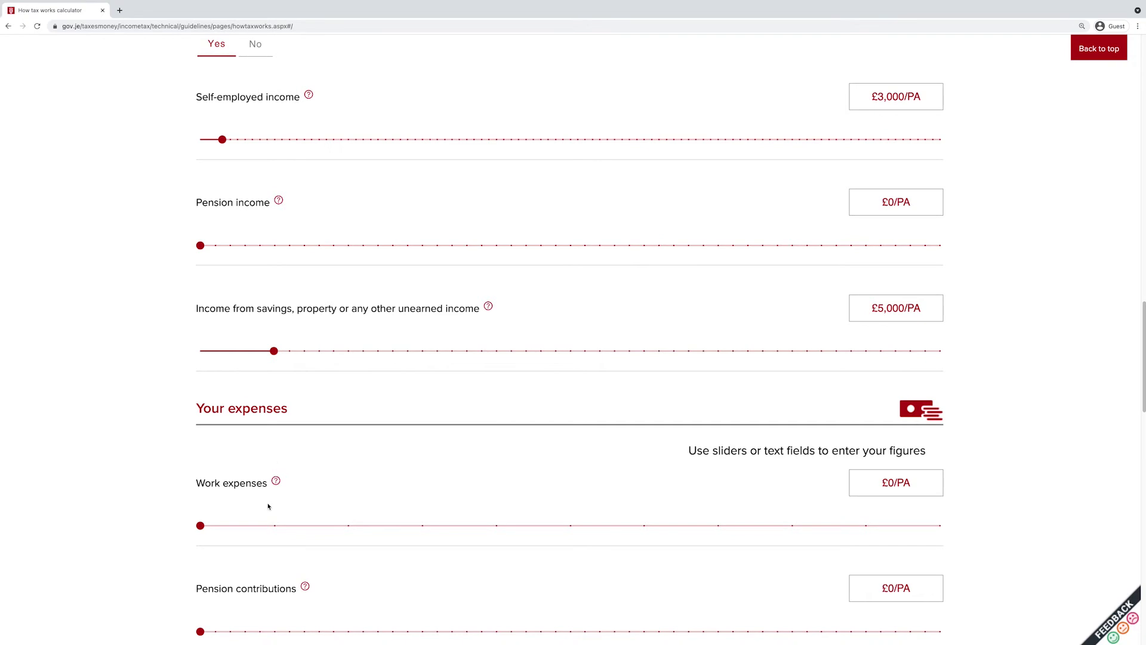
pyautogui.scroll(-9, 268, 502)
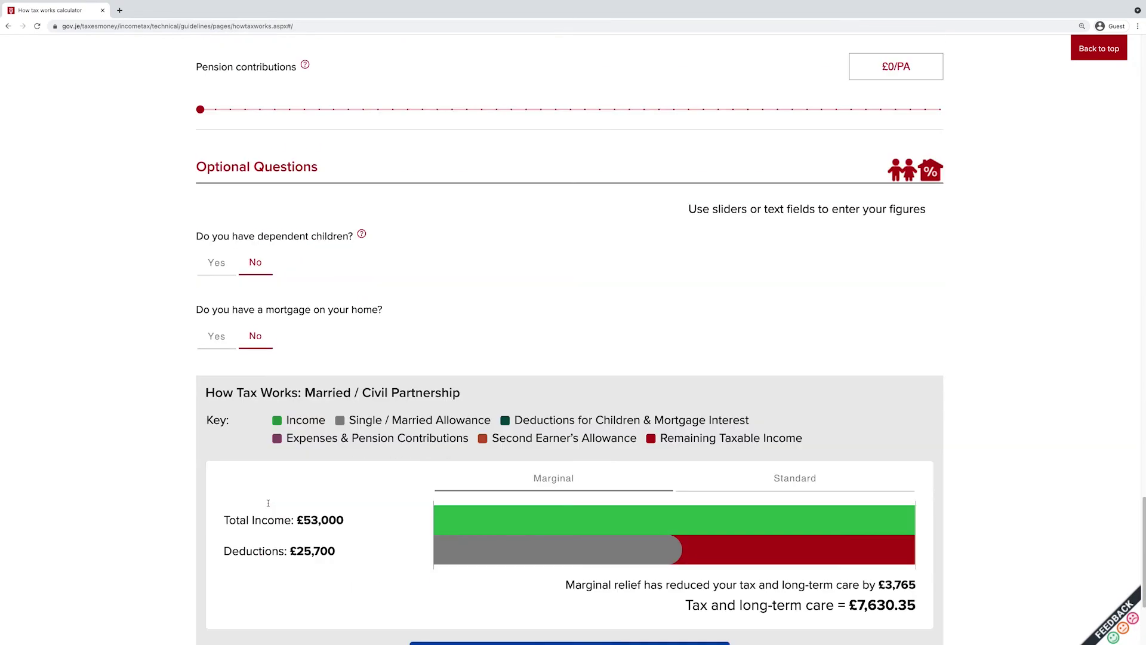
pyautogui.scroll(-1, 289, 509)
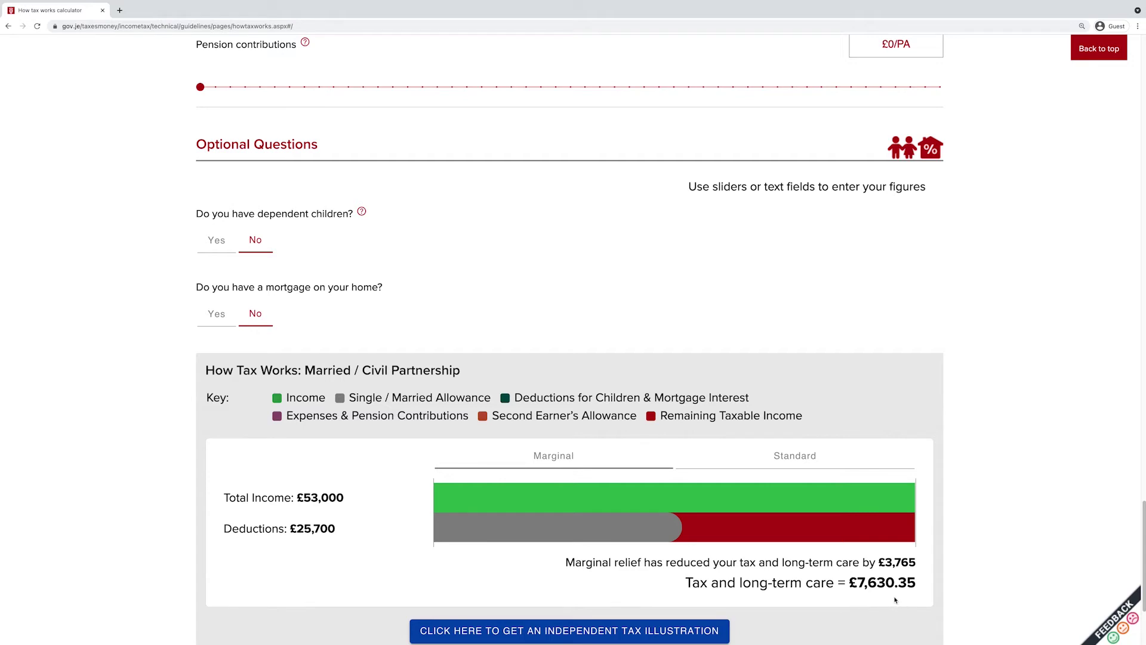
# - Set your own pension contributions to £2,000 per year in the expenses section
pyautogui.scroll(3, 597, 430)
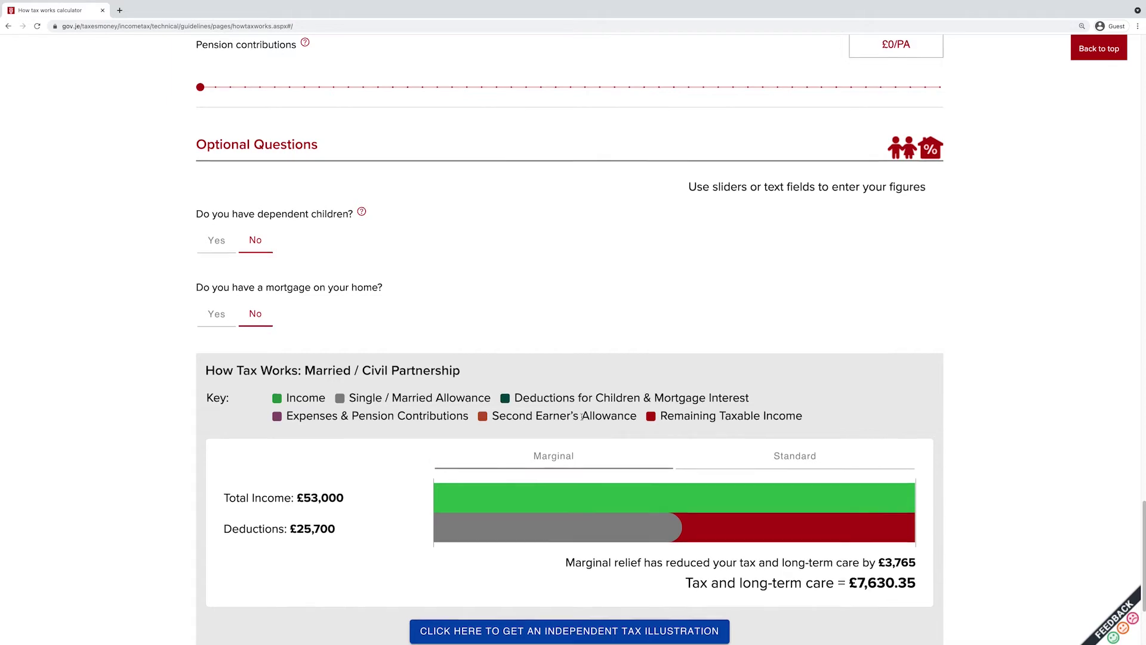
pyautogui.scroll(10, 579, 423)
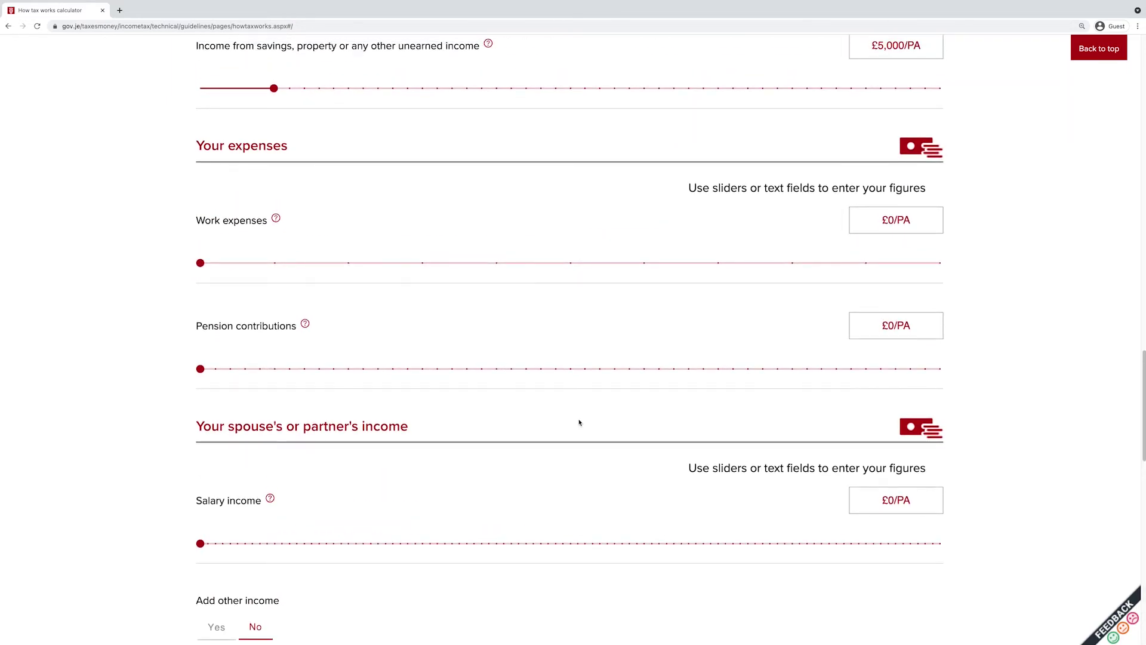
pyautogui.scroll(2, 579, 422)
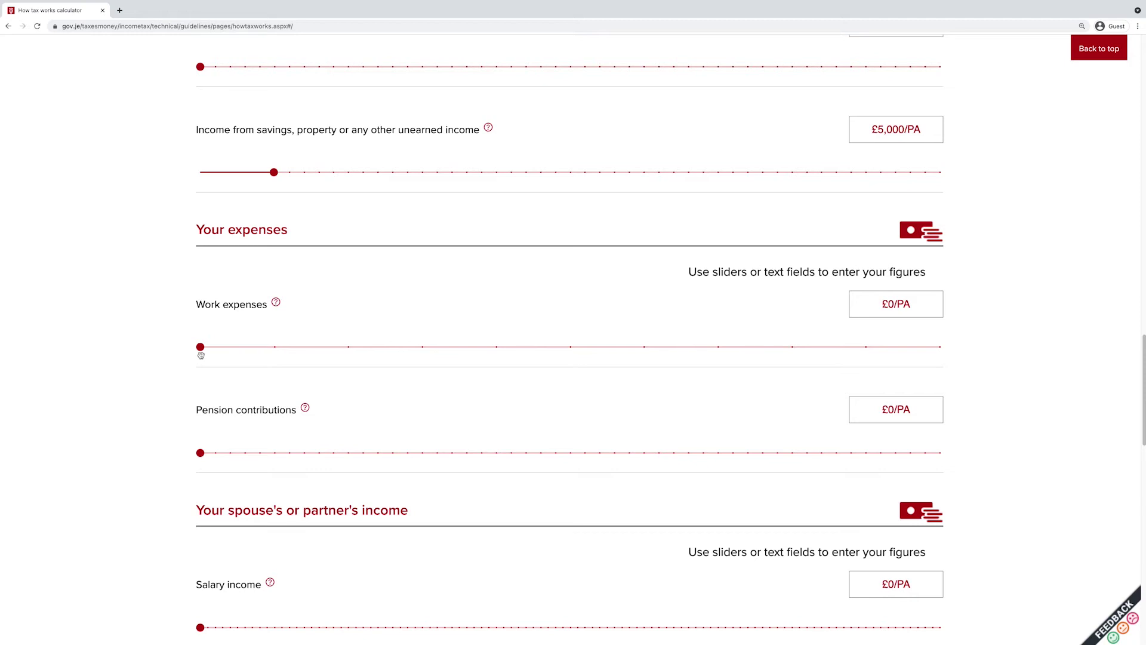
pyautogui.click(200, 455)
pyautogui.moveTo(200, 454); pyautogui.dragTo(226, 457)
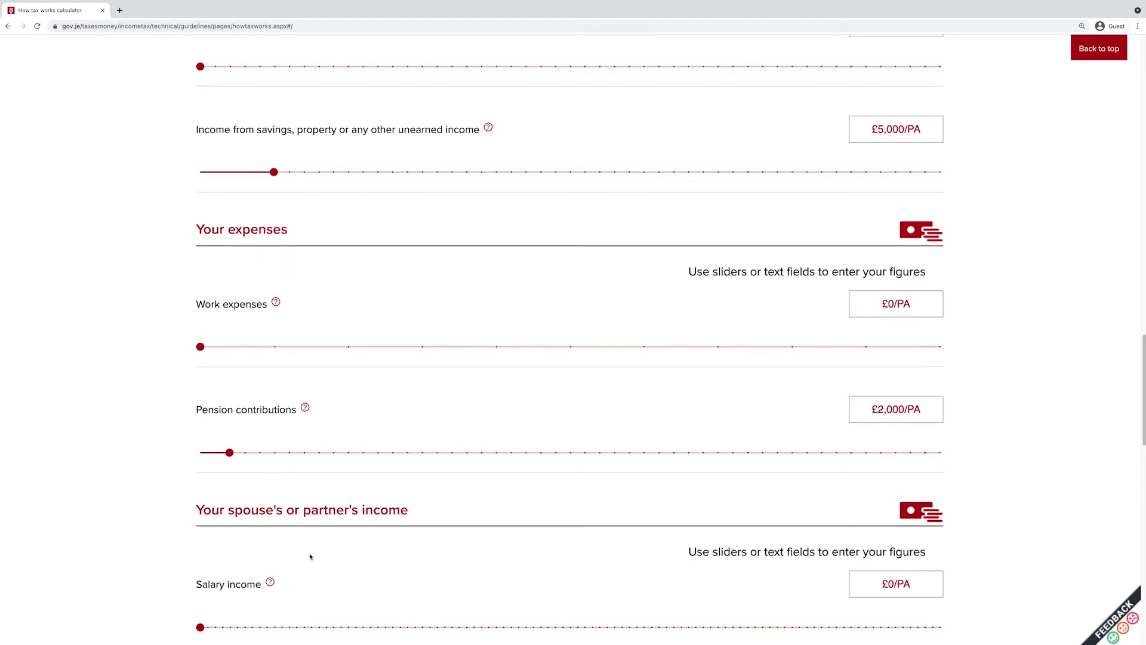
# - View the breakdown of the tax and long-term care total in the results graphic and close it
pyautogui.scroll(-10, 309, 556)
pyautogui.scroll(-1, 310, 556)
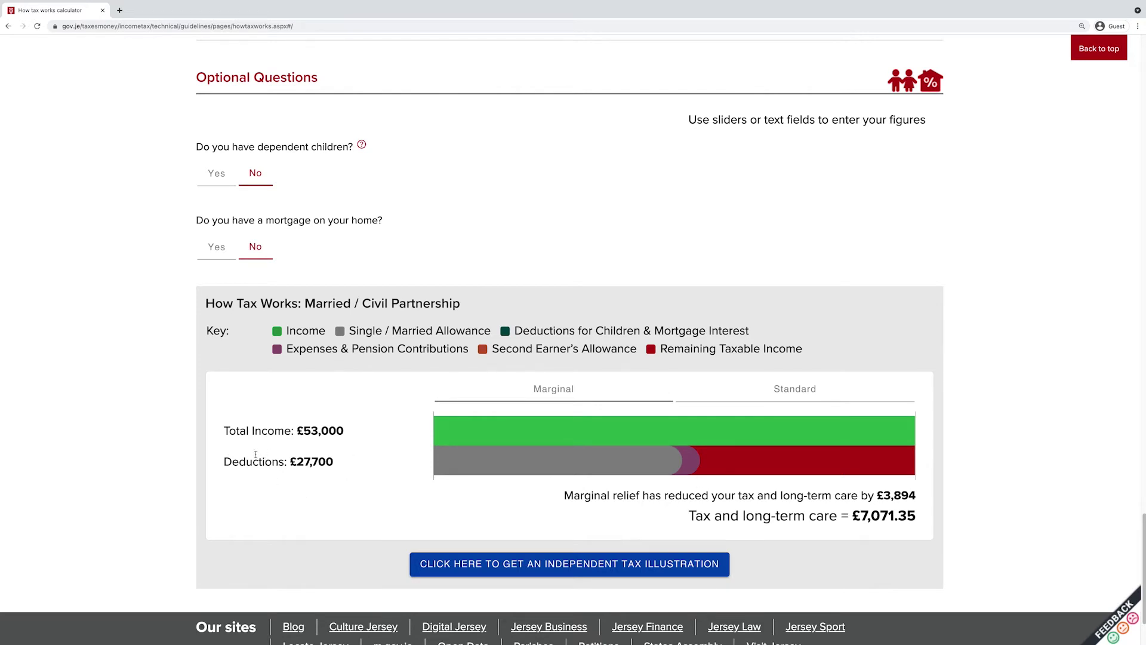
pyautogui.click(874, 516)
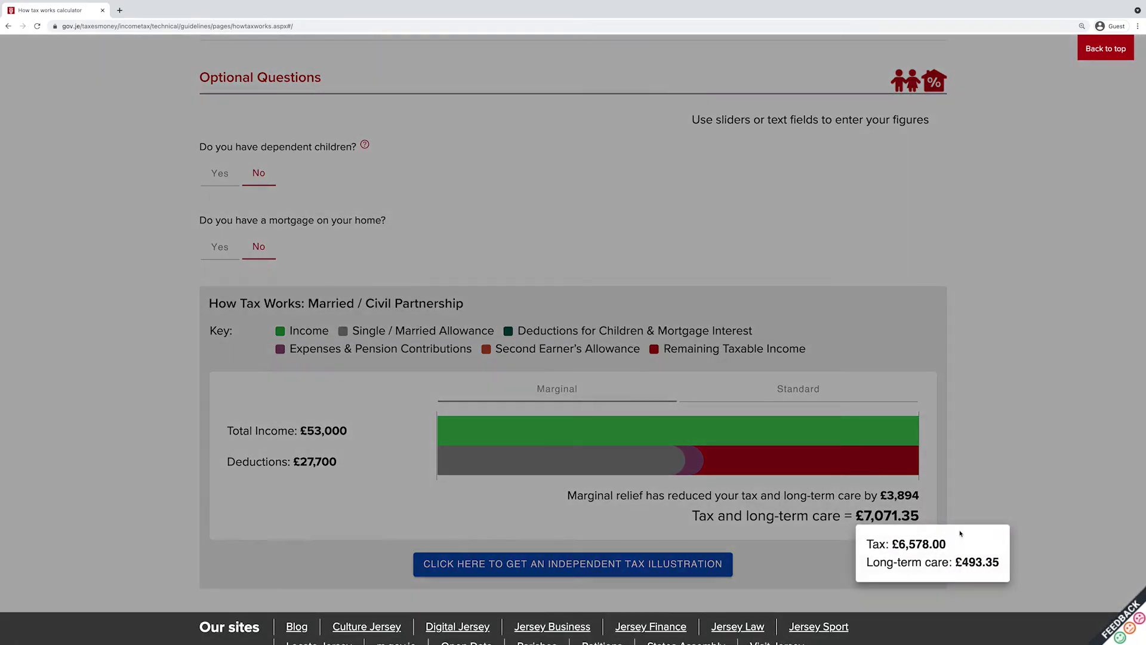
pyautogui.click(493, 262)
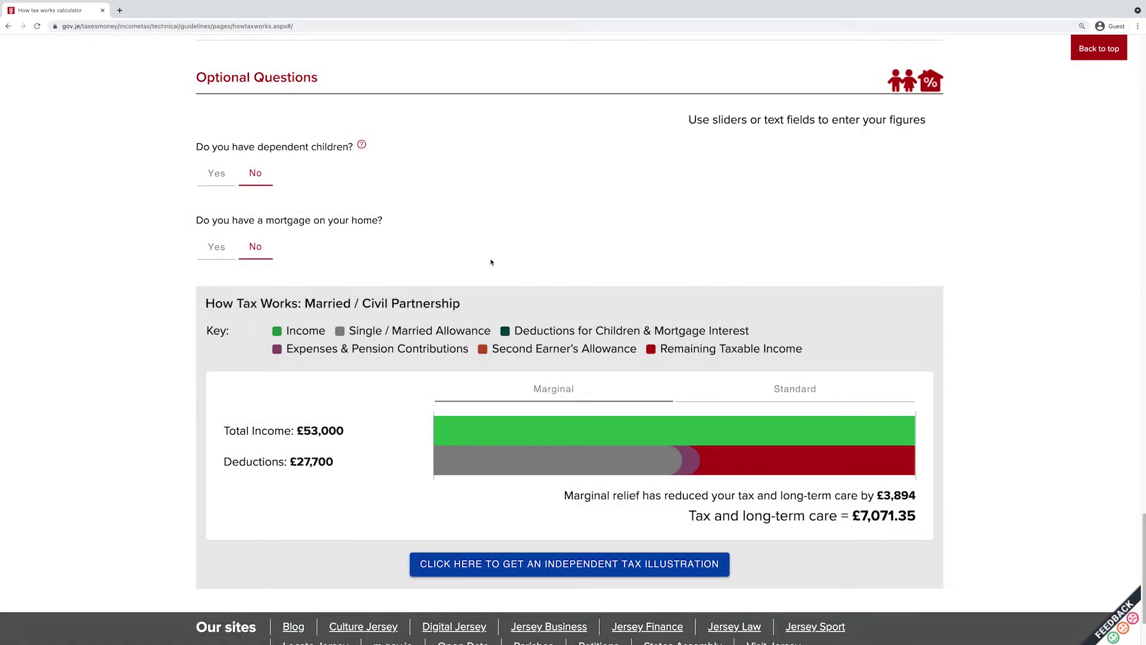
# - Set the spouse's or partner's salary income to £11,000 per year
pyautogui.scroll(-1, 488, 261)
pyautogui.scroll(8, 489, 261)
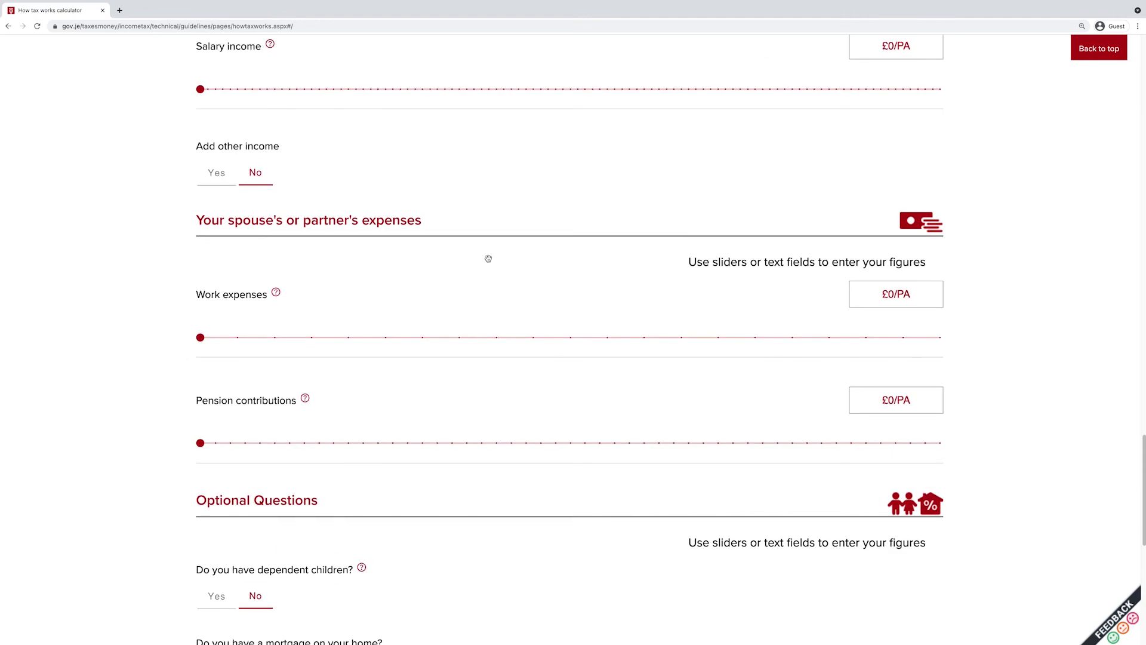
pyautogui.scroll(3, 489, 261)
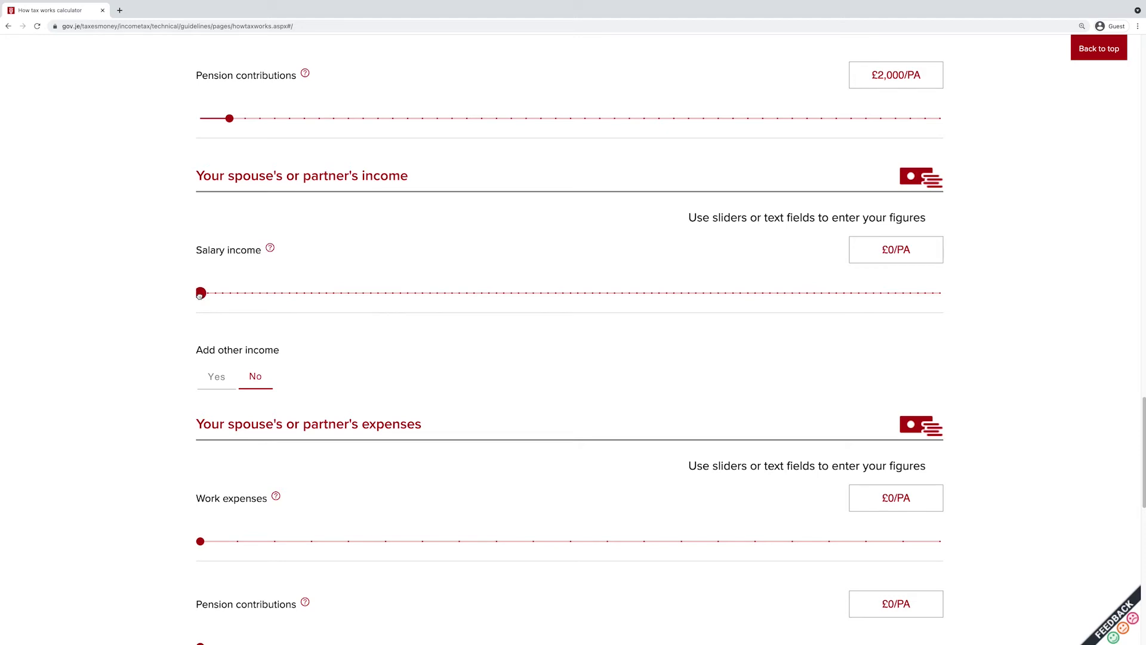
pyautogui.moveTo(200, 296); pyautogui.dragTo(284, 300)
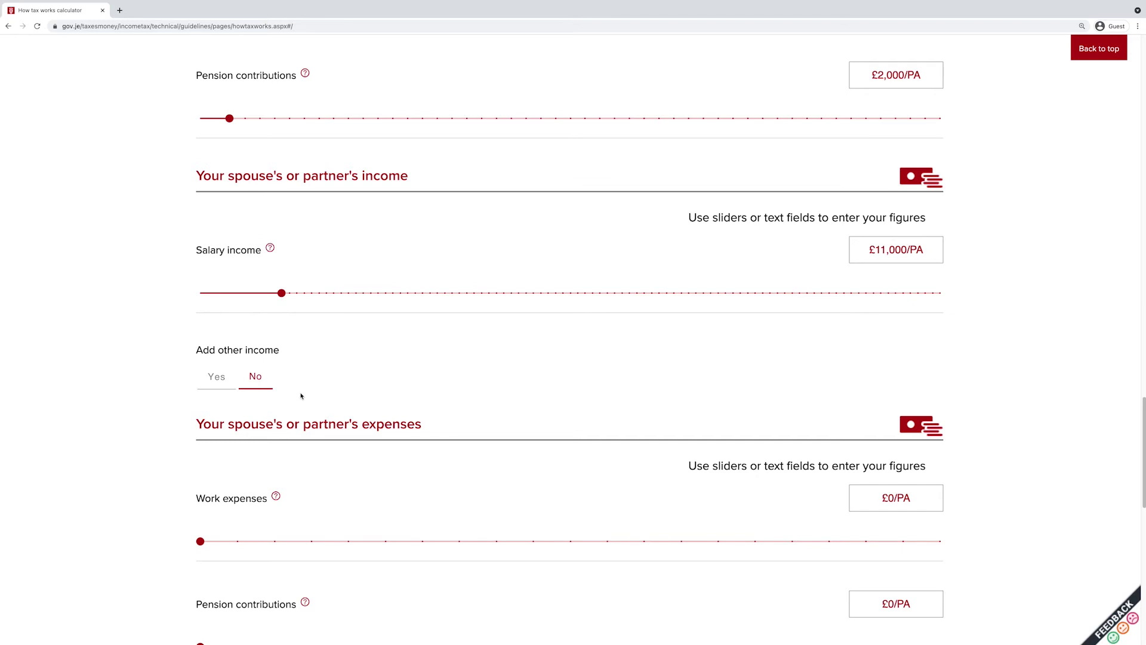
pyautogui.scroll(1, 301, 396)
pyautogui.scroll(-1, 302, 396)
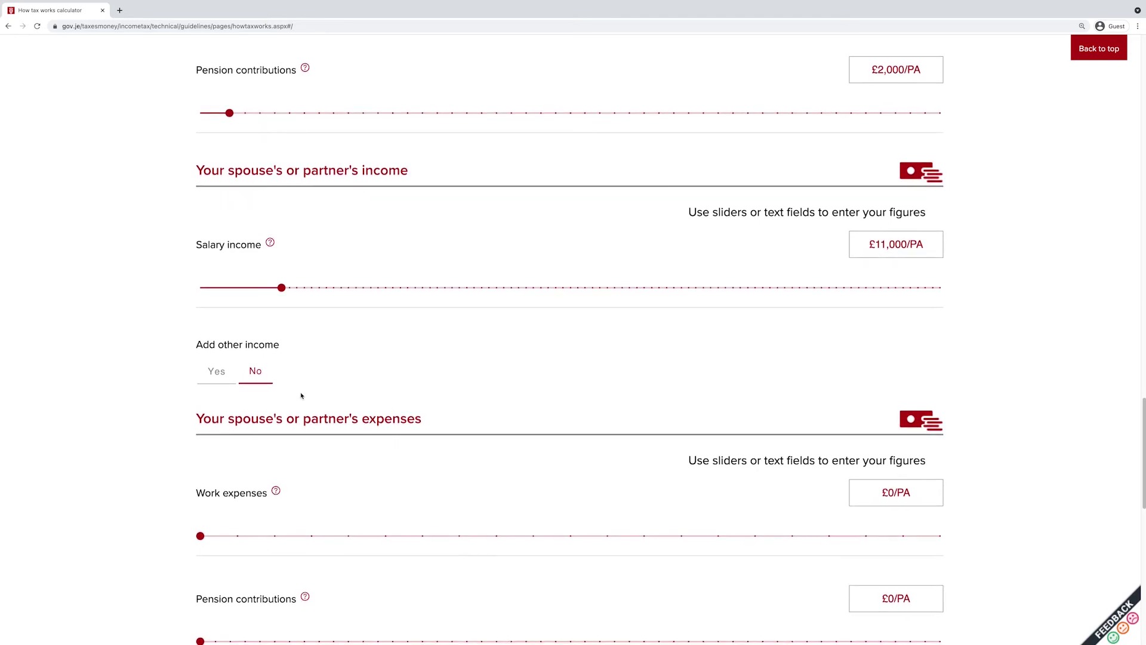
# - Open the tax and long-term care breakdown in the results with the spouse's salary included
pyautogui.scroll(-10, 306, 397)
pyautogui.scroll(-1, 307, 398)
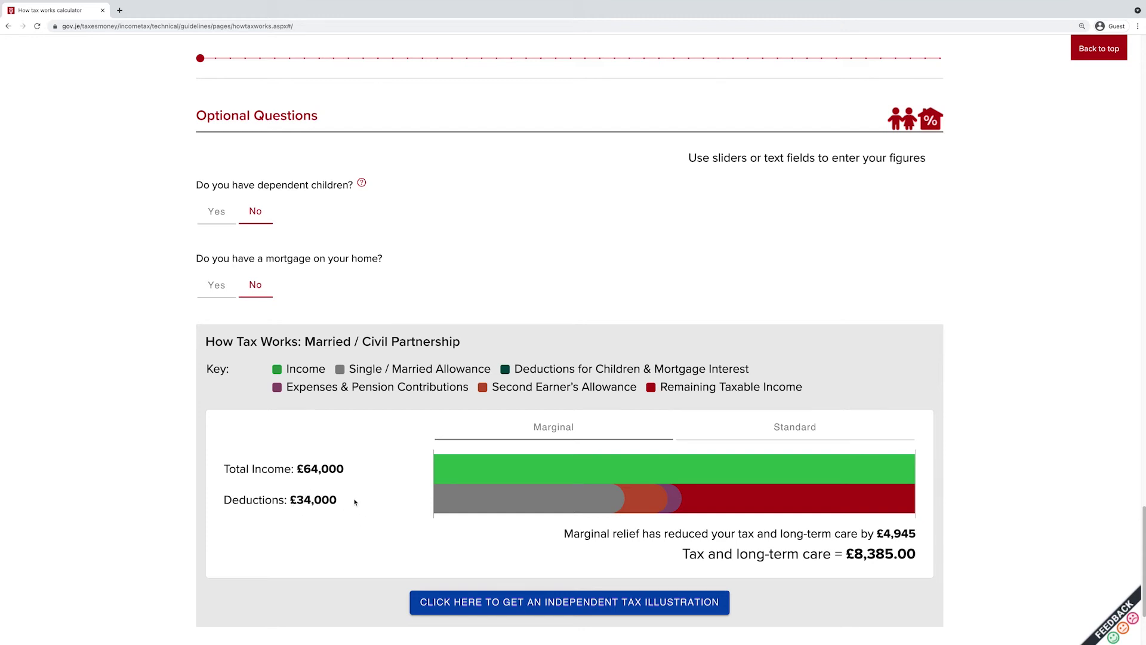
pyautogui.click(881, 554)
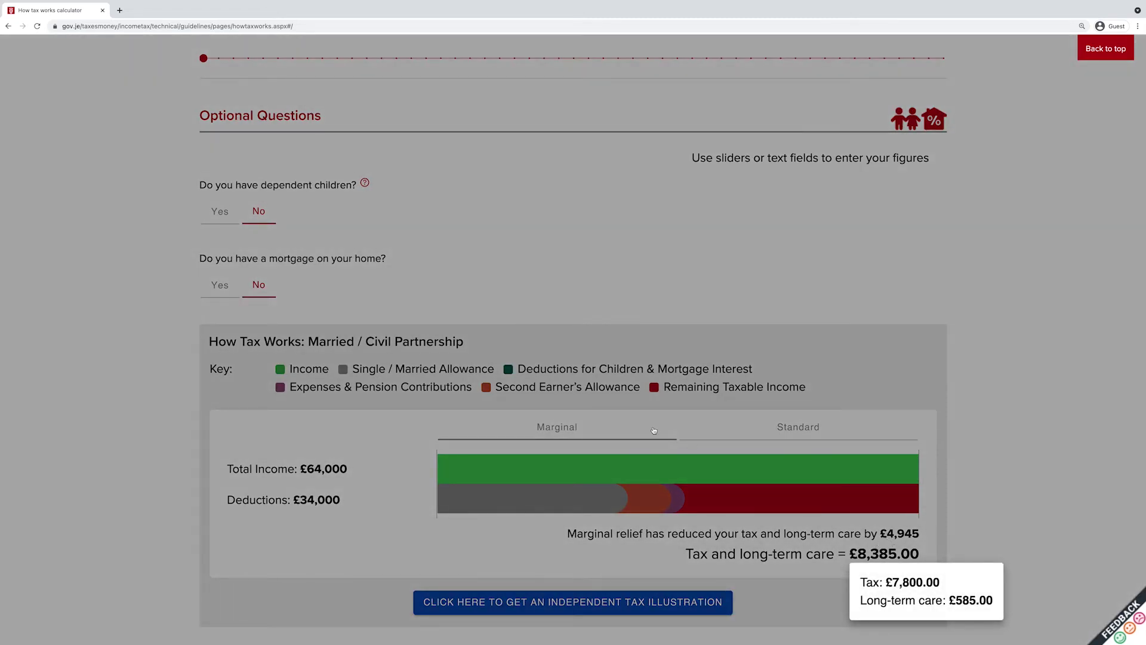
# - Close the tax breakdown and review the entered pension contributions and the spouse's or partner's income and expenses sections
pyautogui.click(510, 281)
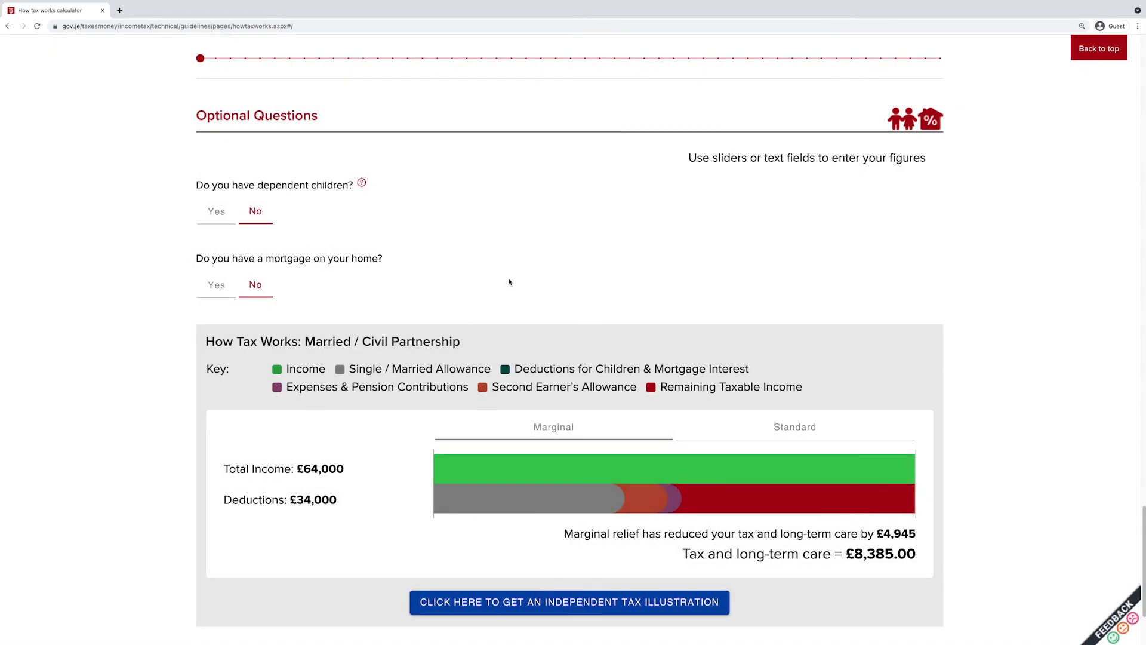
pyautogui.scroll(-2, 509, 282)
pyautogui.scroll(7, 509, 281)
pyautogui.scroll(6, 509, 281)
pyautogui.scroll(-1, 509, 283)
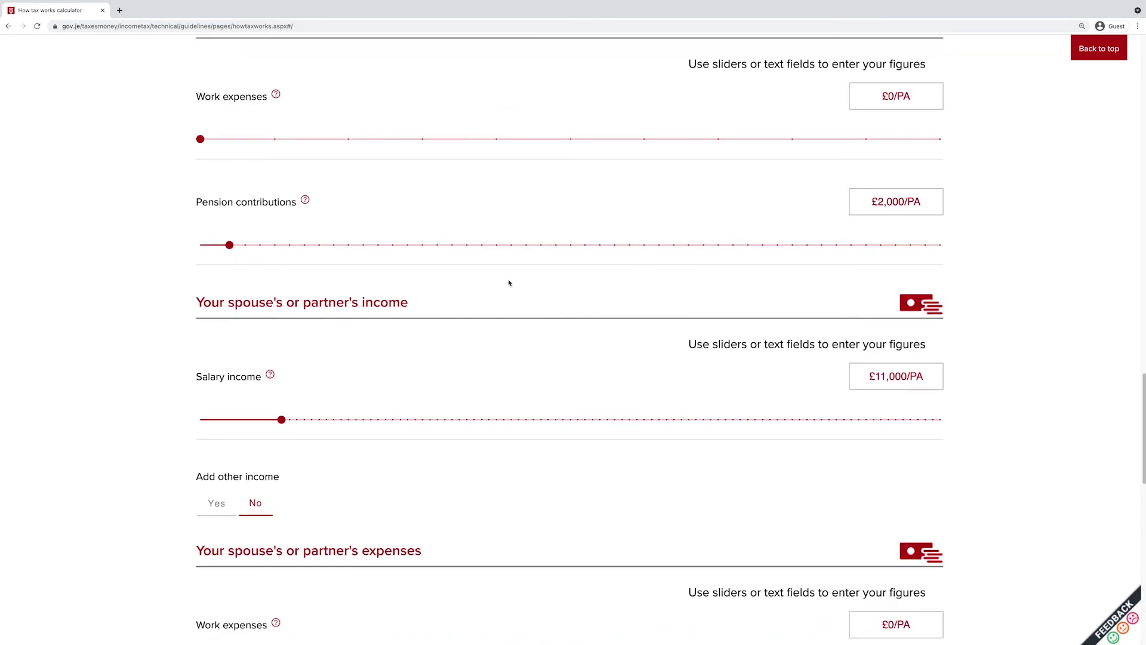
pyautogui.scroll(-1, 417, 430)
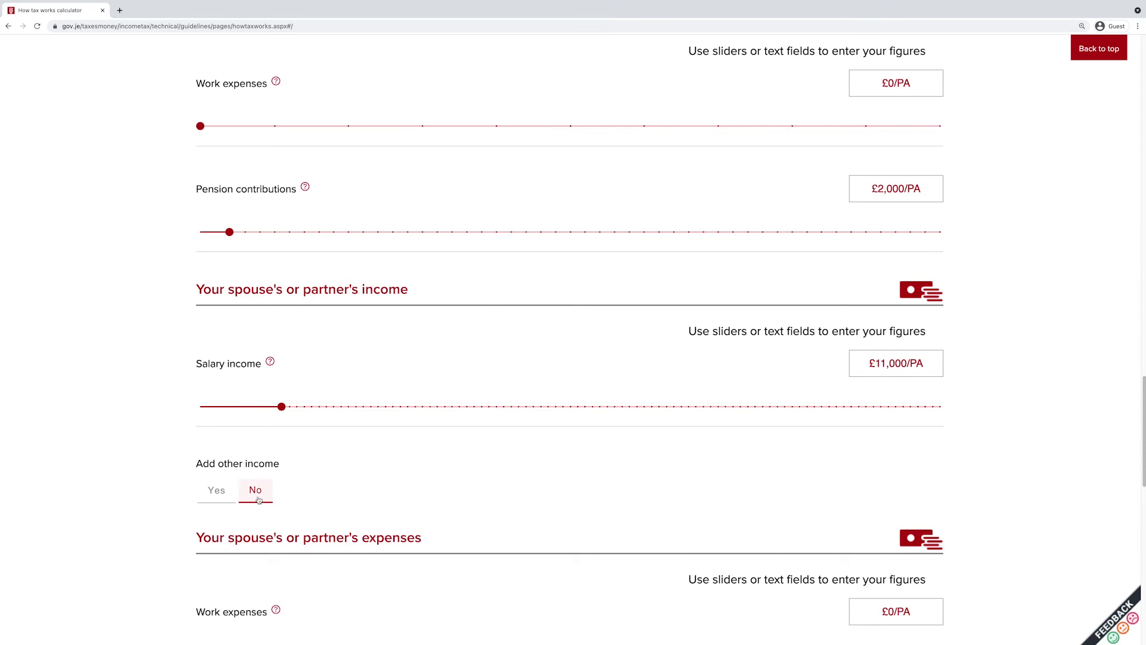
pyautogui.scroll(1, 433, 578)
pyautogui.scroll(-4, 431, 577)
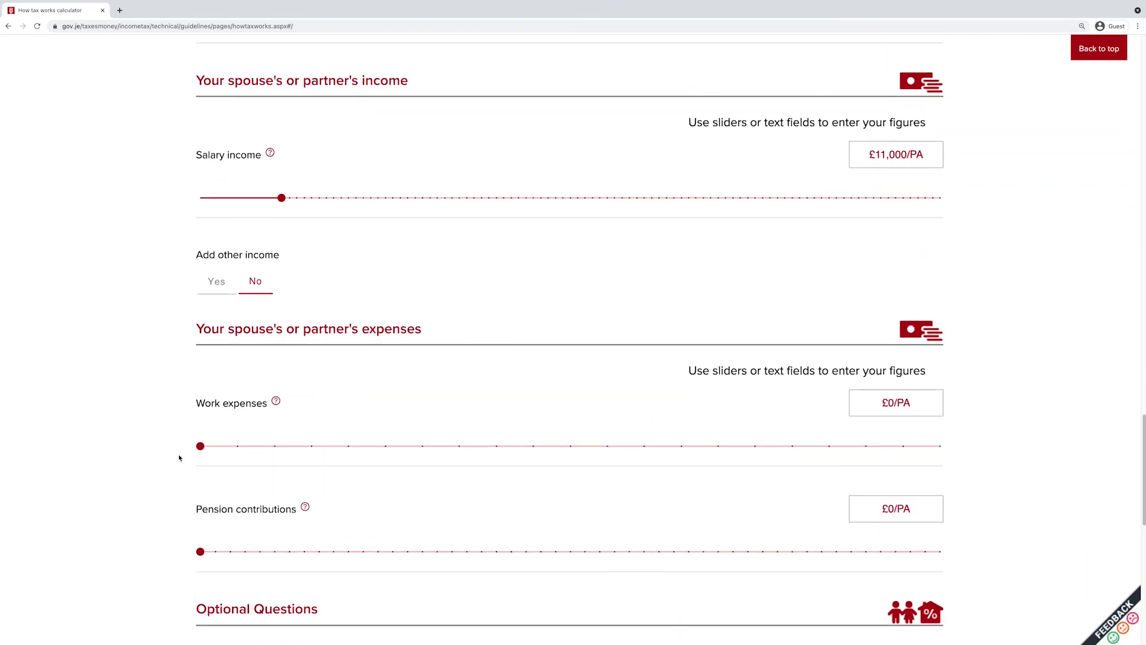
# - Answer yes to having dependent children in the optional questions and set the number of children to 1
pyautogui.scroll(-1, 215, 605)
pyautogui.scroll(-2, 215, 604)
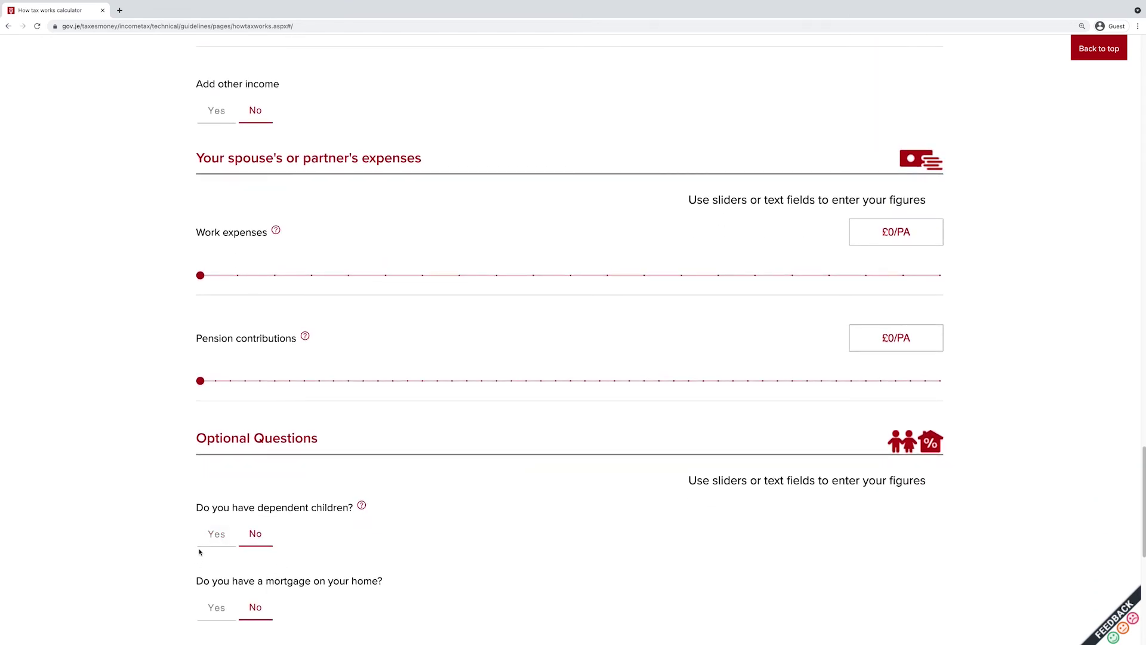
pyautogui.click(211, 534)
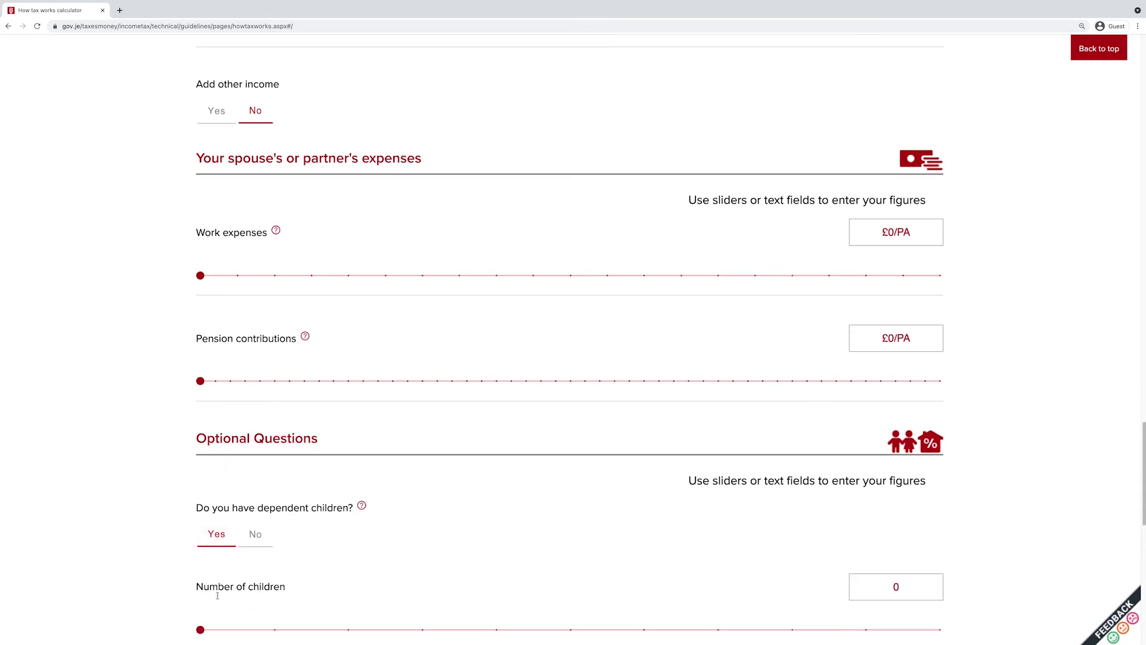
pyautogui.moveTo(201, 629); pyautogui.dragTo(261, 632)
pyautogui.scroll(-4, 261, 632)
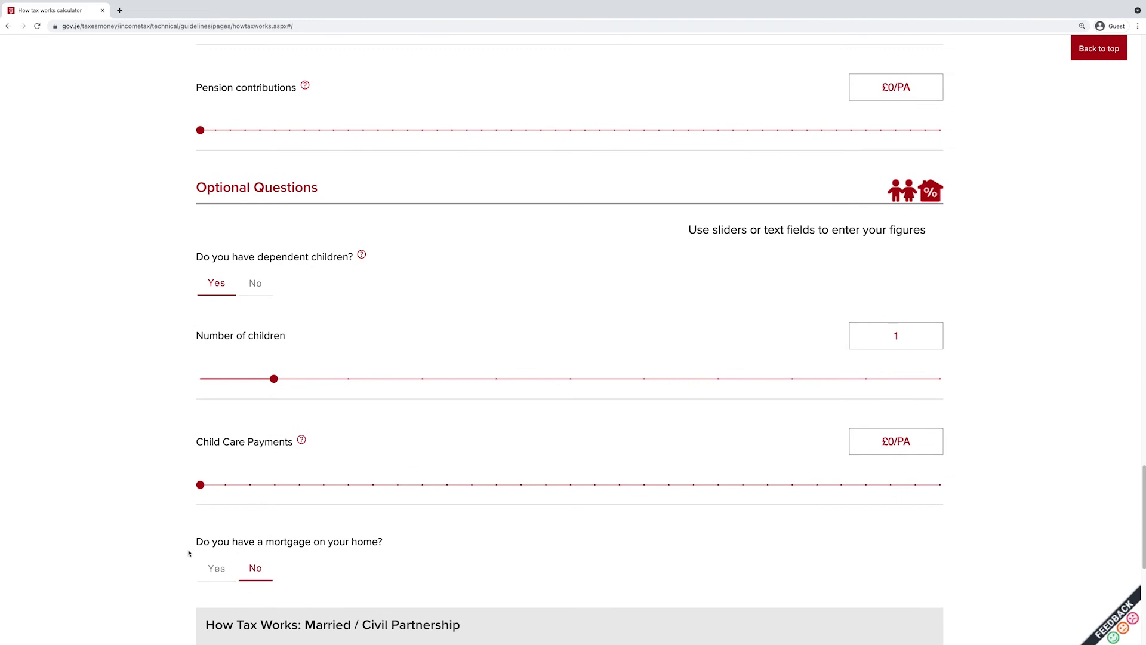
# - Answer yes to having a home mortgage, with a balance of £150,000 and annual interest payments of £2,000
pyautogui.click(219, 579)
pyautogui.scroll(-3, 221, 597)
pyautogui.moveTo(200, 448); pyautogui.dragTo(429, 478)
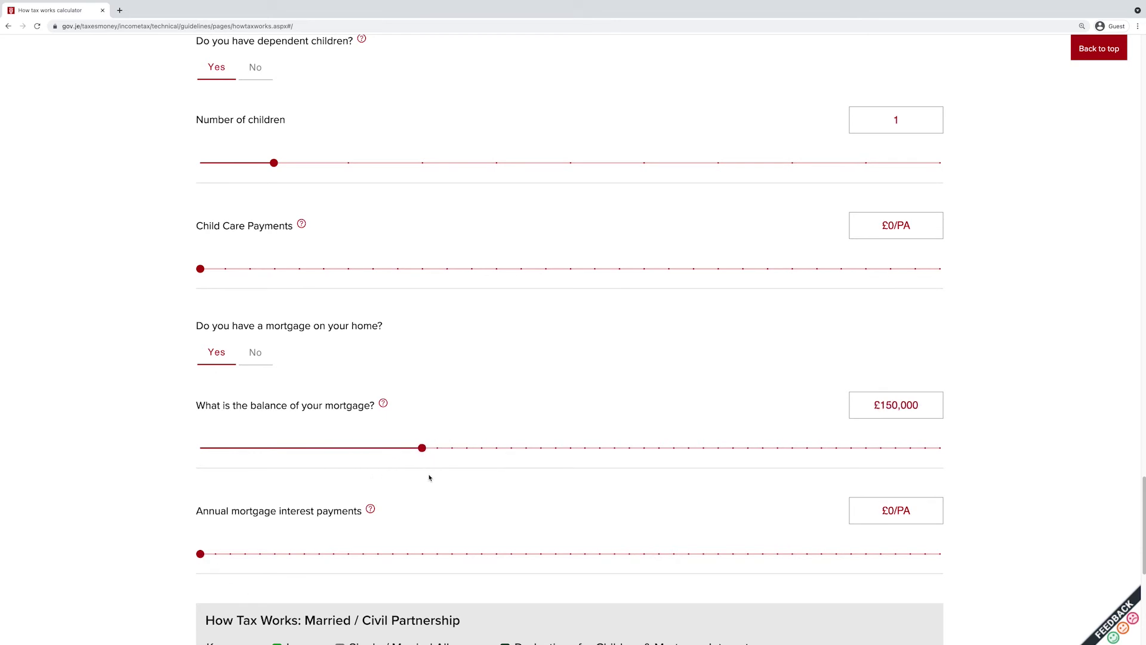
pyautogui.moveTo(201, 554); pyautogui.dragTo(495, 563)
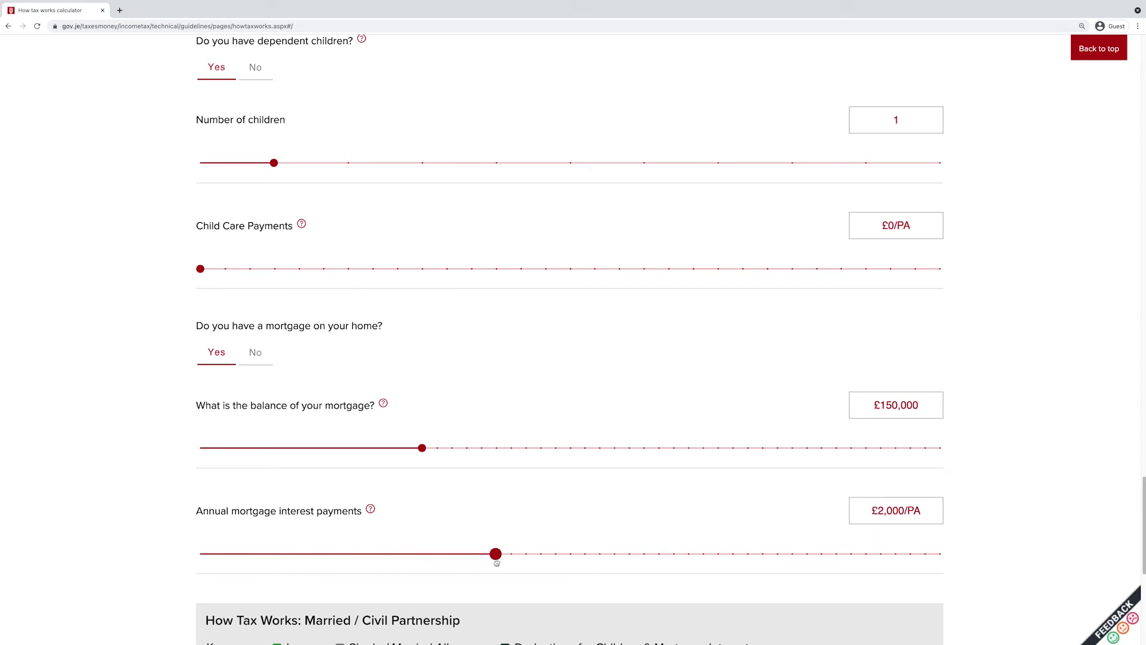
# - View the tax and long-term care breakdown with the child and mortgage deductions included, and close it
pyautogui.scroll(-5, 466, 592)
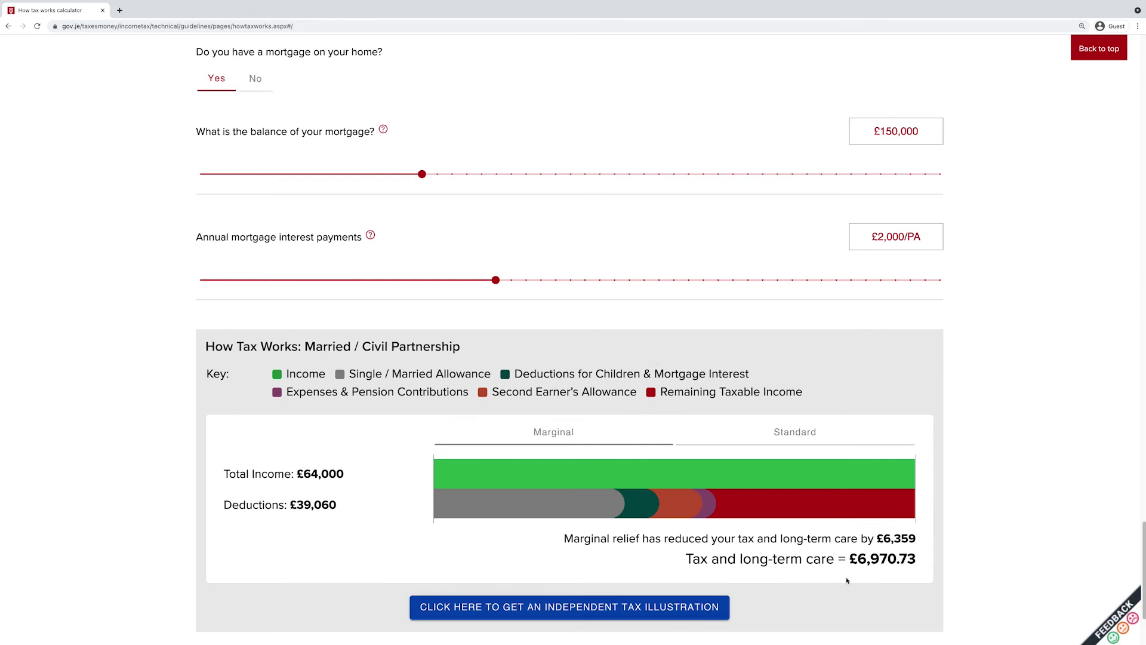
pyautogui.click(910, 565)
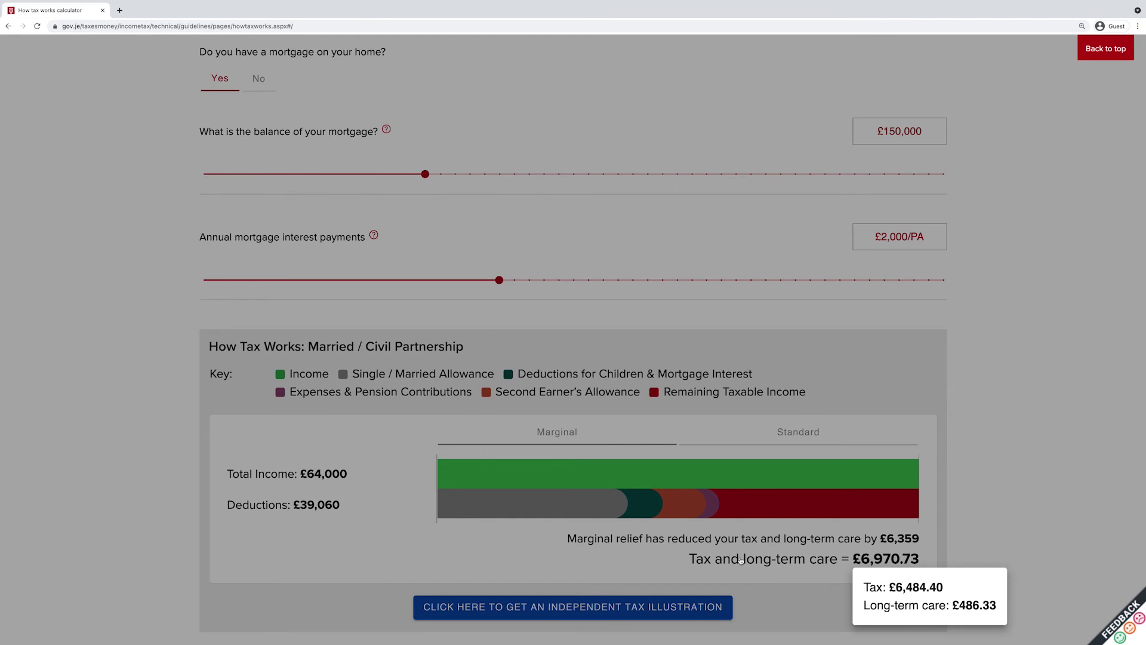
pyautogui.click(579, 323)
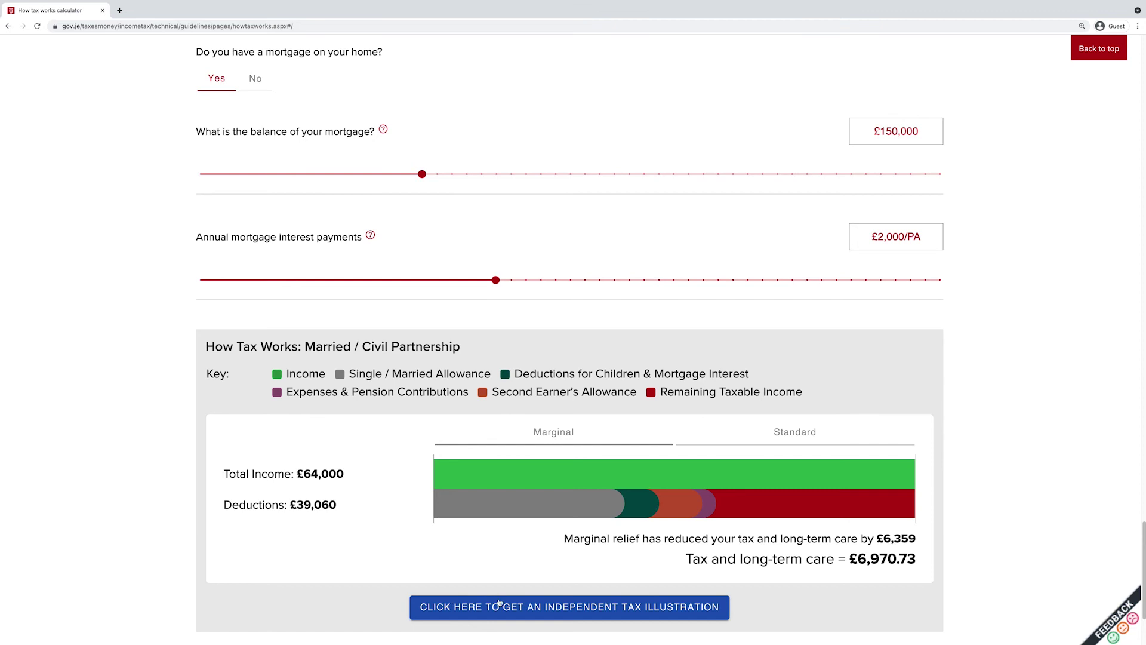
# - Generate the independent tax illustration and compare the married result with both partners' independent taxation results
pyautogui.click(530, 608)
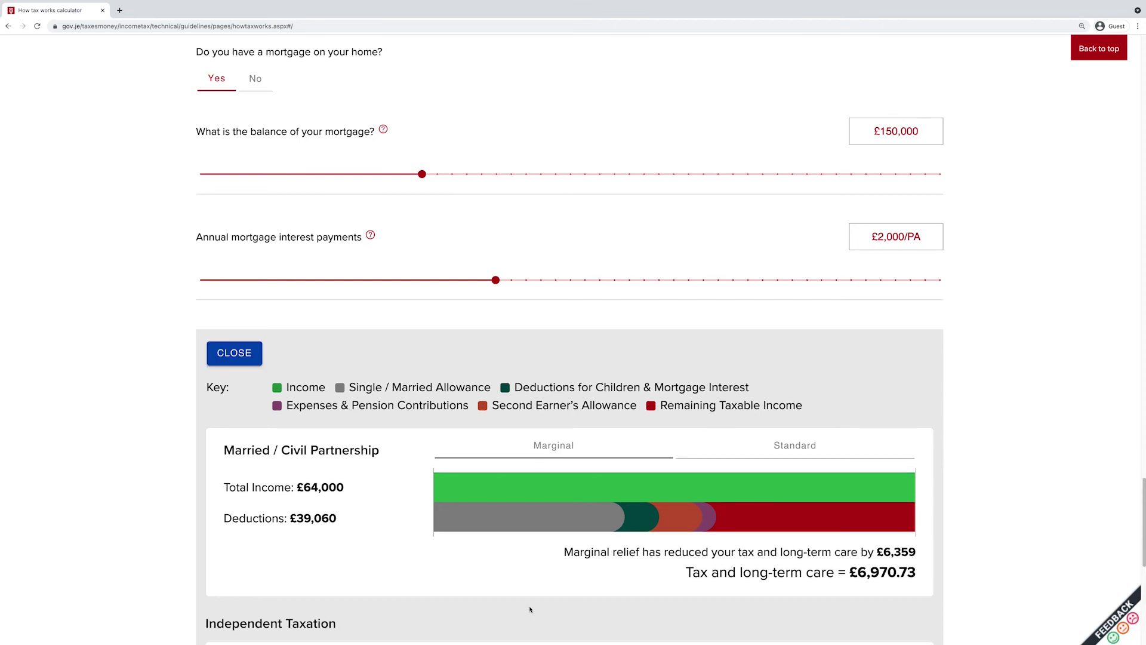
pyautogui.scroll(-5, 523, 619)
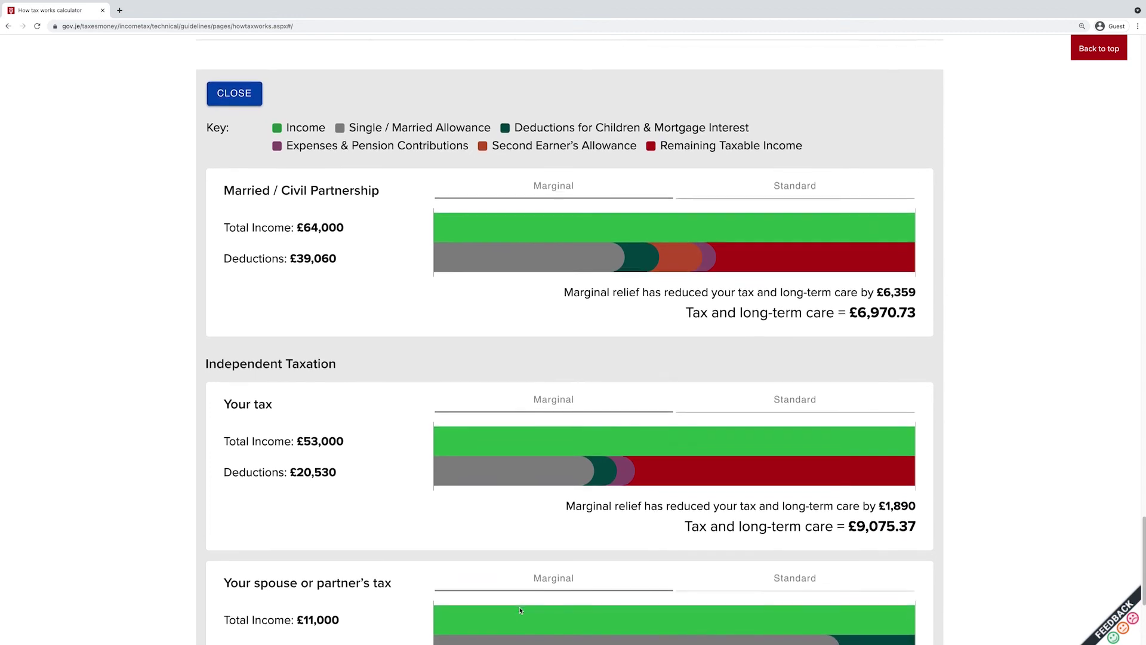
pyautogui.scroll(-2, 520, 609)
pyautogui.scroll(-1, 519, 606)
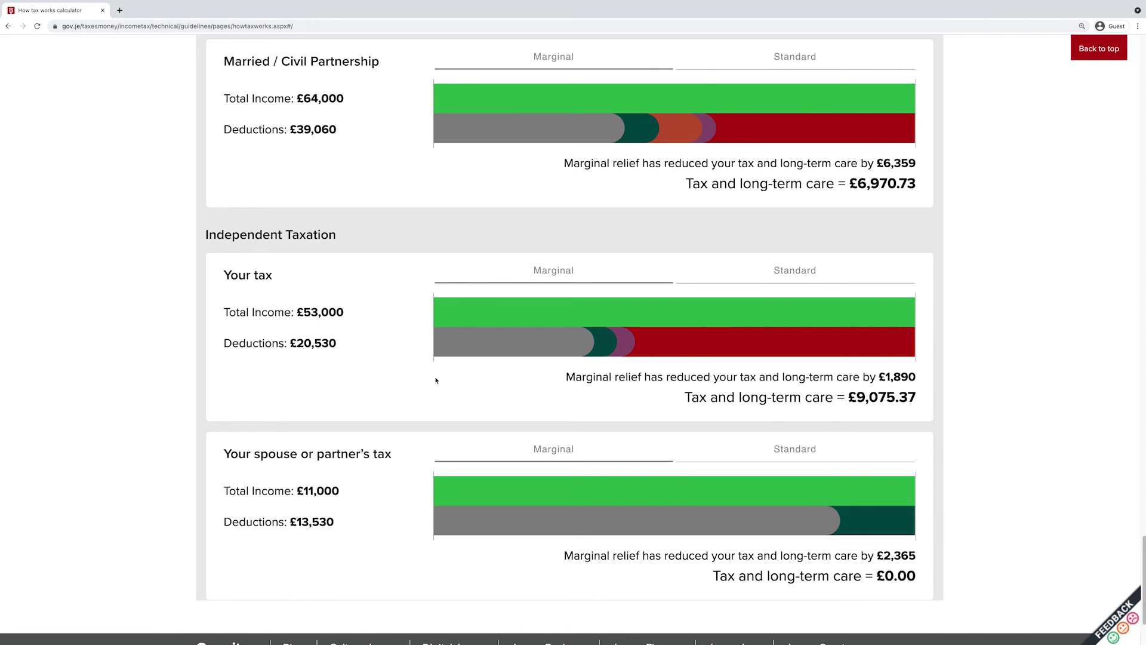
# - View the tax and long-term care breakdowns under independent taxation for yourself and the spouse or partner, closing each
pyautogui.click(865, 417)
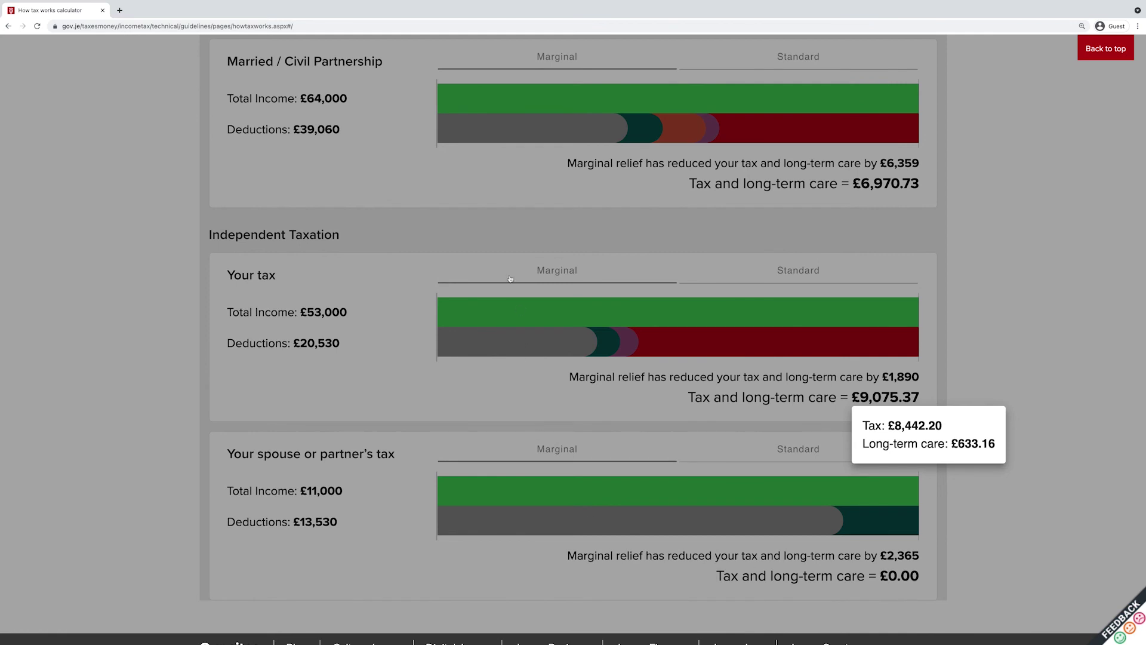
pyautogui.click(131, 296)
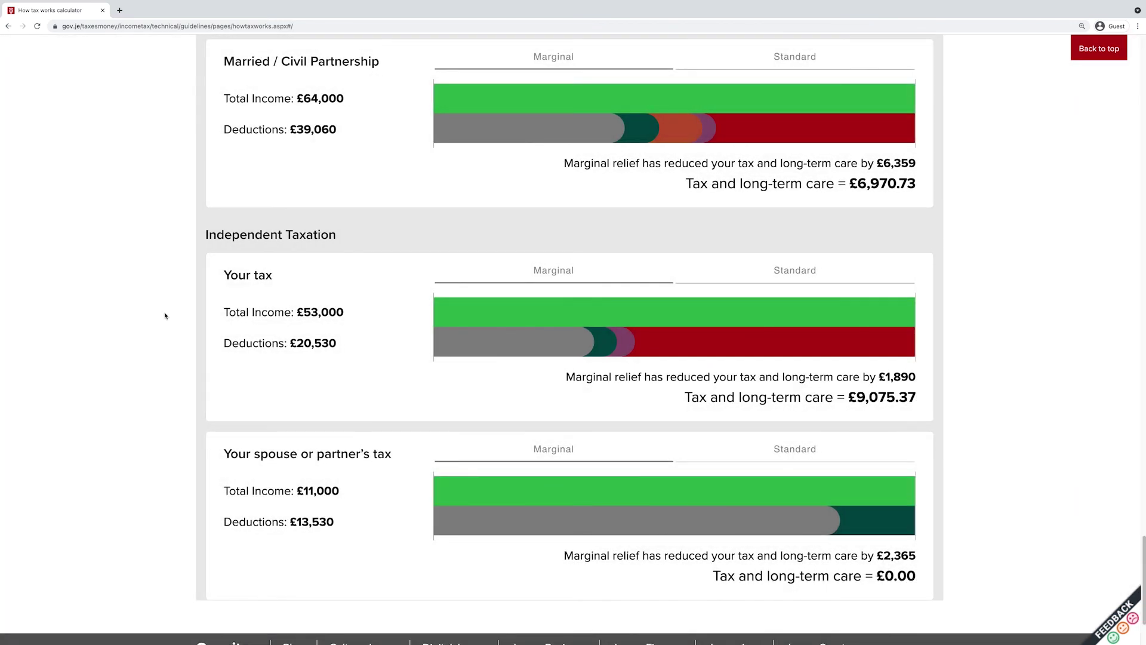
pyautogui.click(834, 173)
pyautogui.click(882, 524)
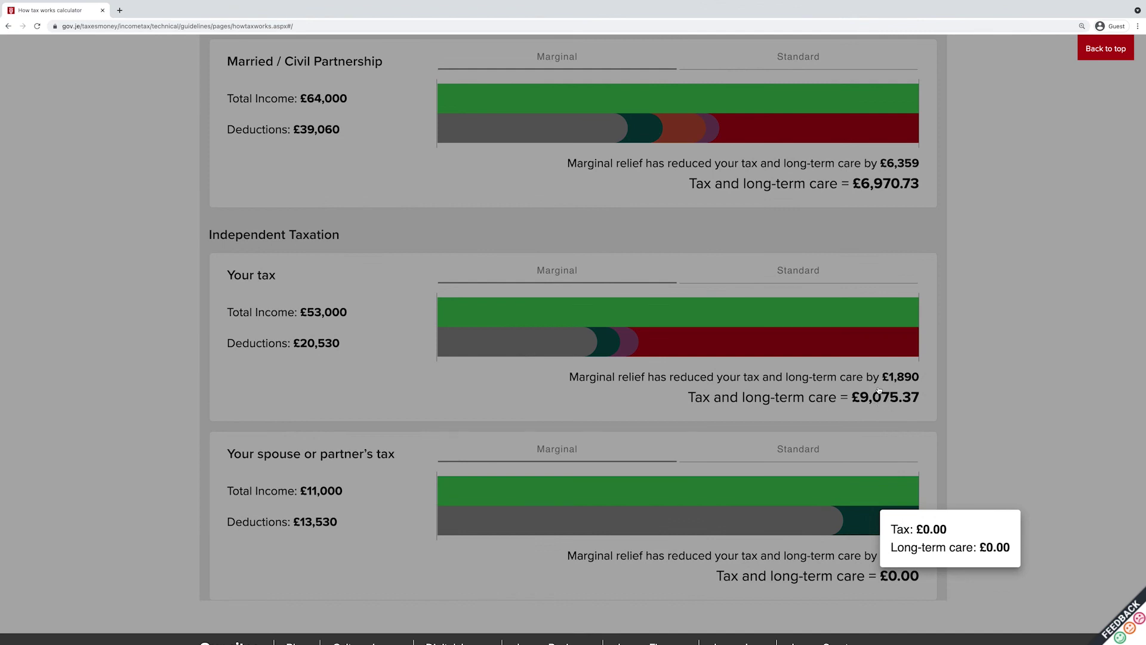
pyautogui.click(167, 396)
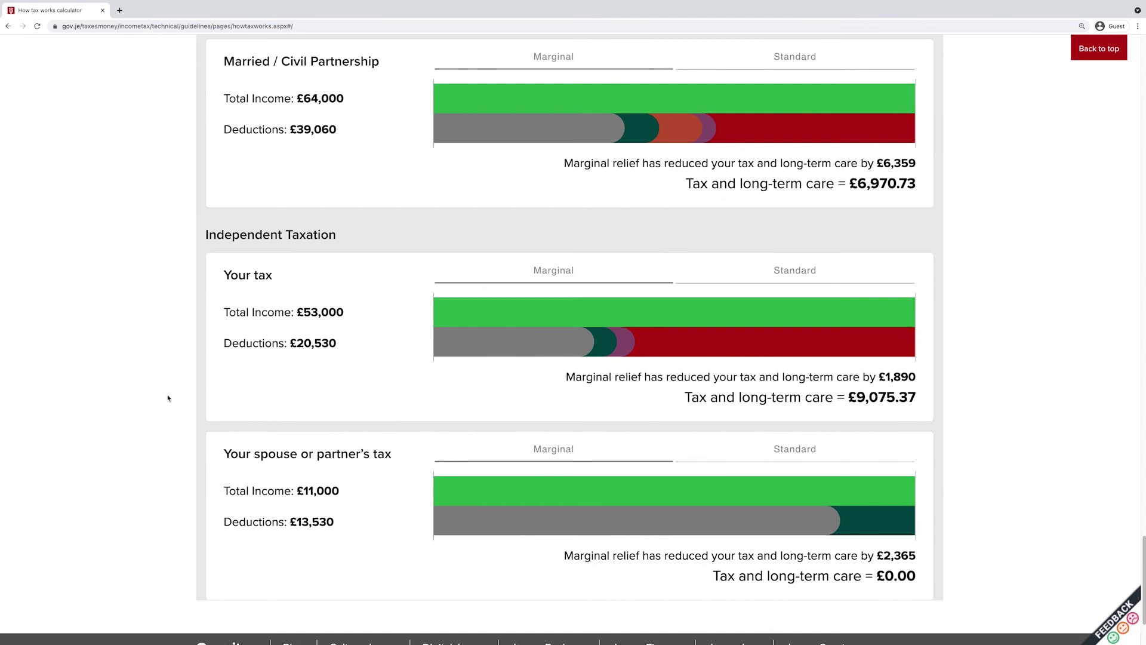